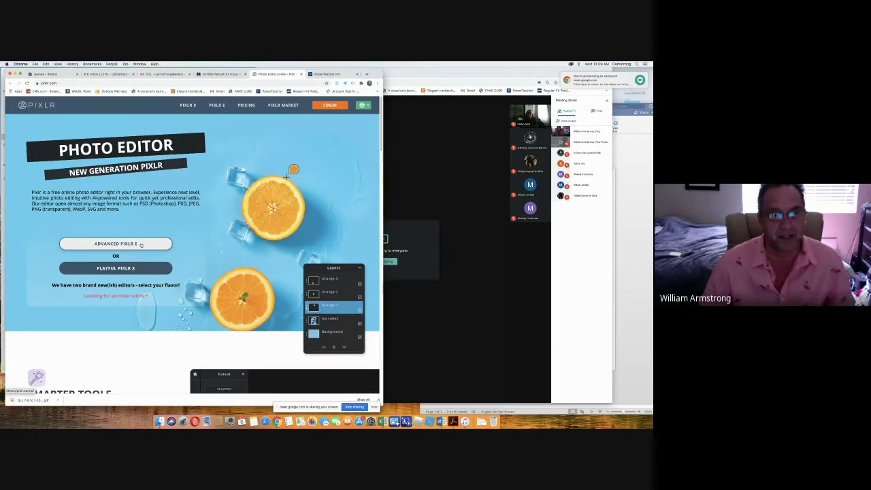
Open the advanced Pixlr E editor and create a new Full HD image with a white background
left_click(141, 244)
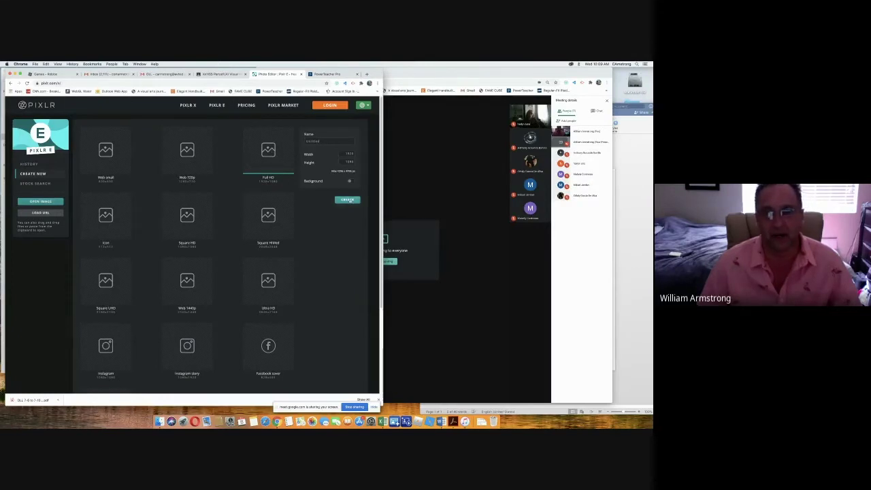
left_click(351, 181)
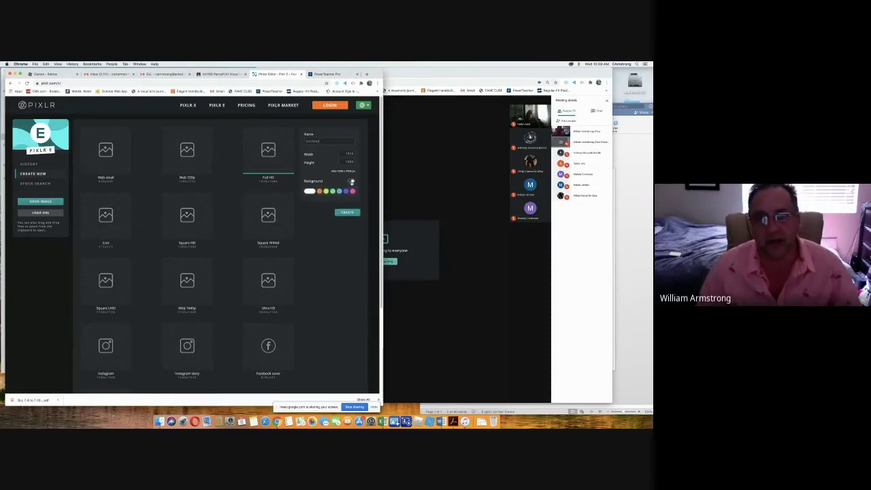
left_click(310, 192)
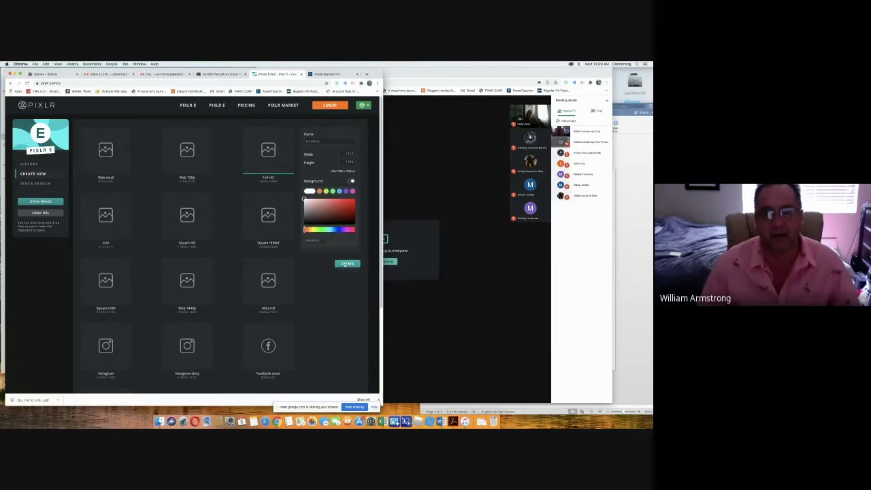
left_click(347, 264)
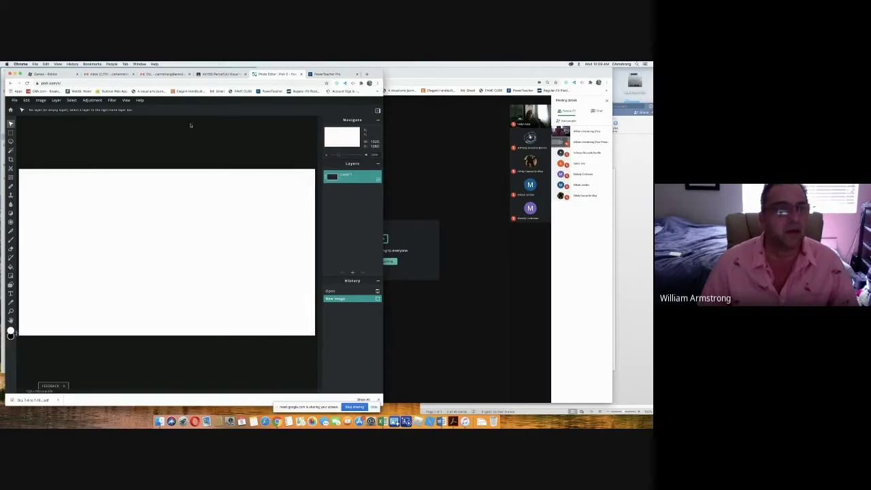
Resize the canvas to a width of 1000 and a height of 1500 pixels, anchored at the centre
left_click(41, 101)
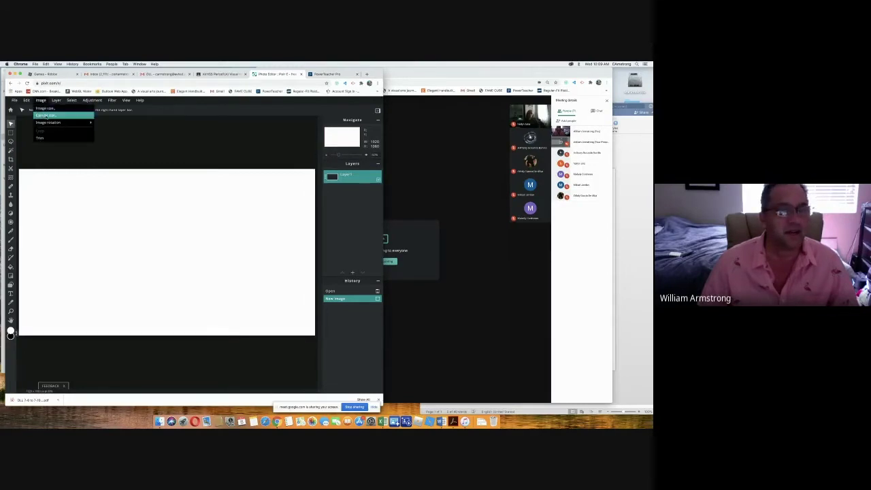
left_click(44, 116)
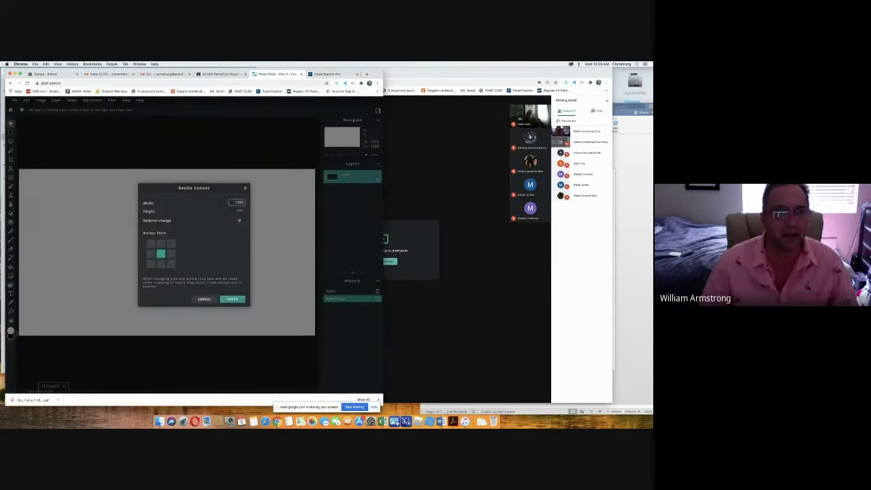
type("100")
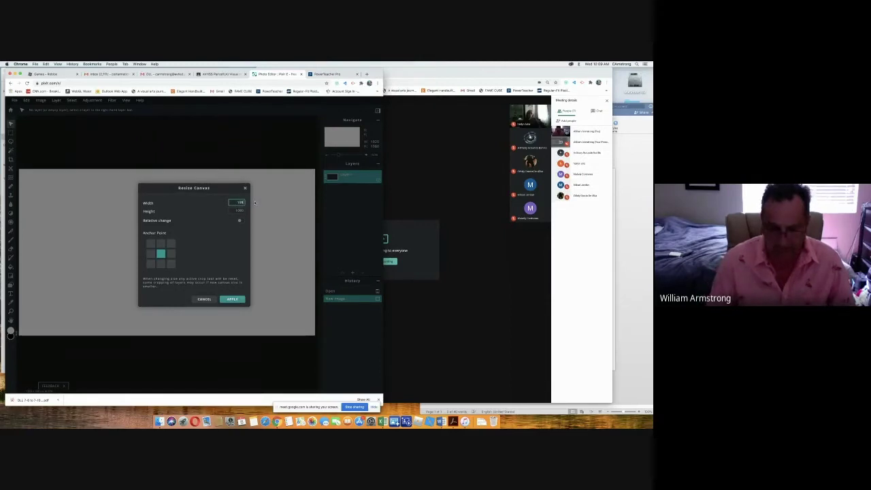
type("0")
key("Tab")
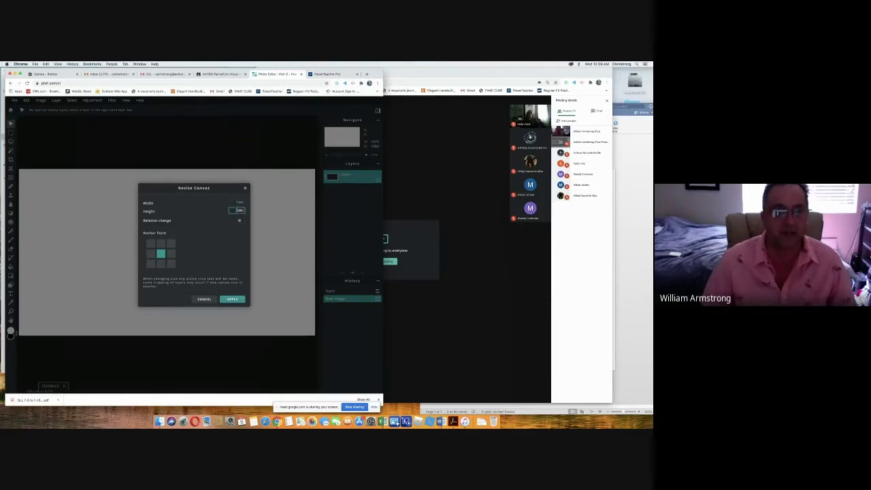
type("1")
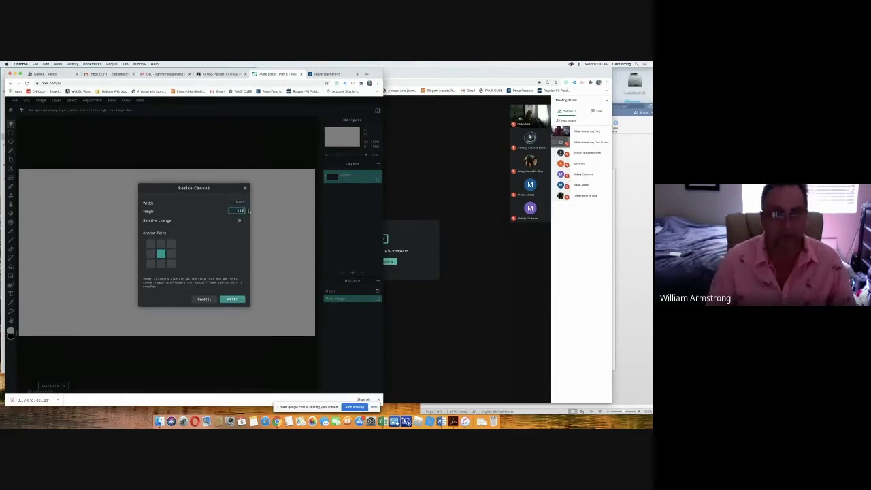
type("500")
left_click(232, 299)
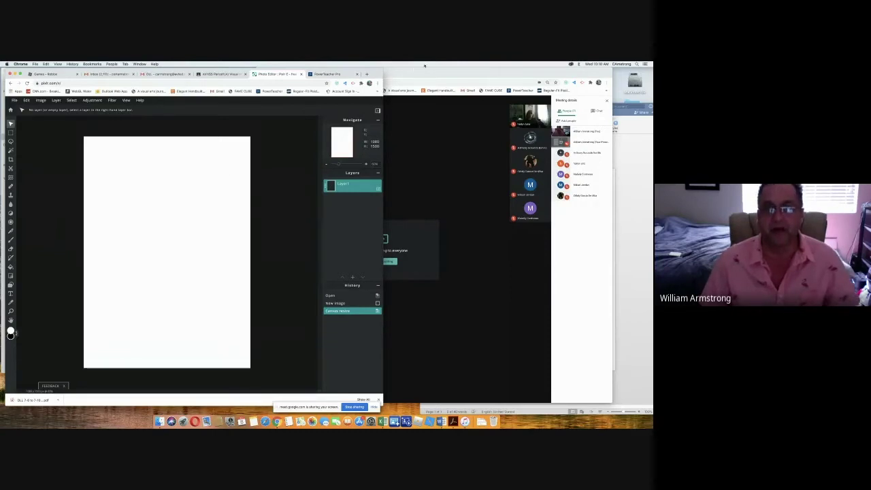
Reposition the browser windows to expose part of the desktop, and load google.com in place of the Google Classroom page
left_click_drag(411, 70, 464, 104)
left_click_drag(373, 71, 367, 80)
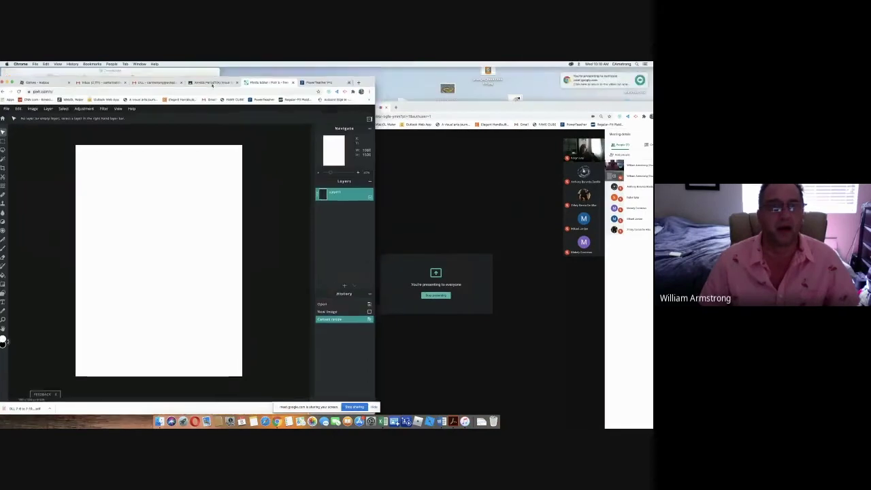
left_click(208, 82)
left_click(185, 91)
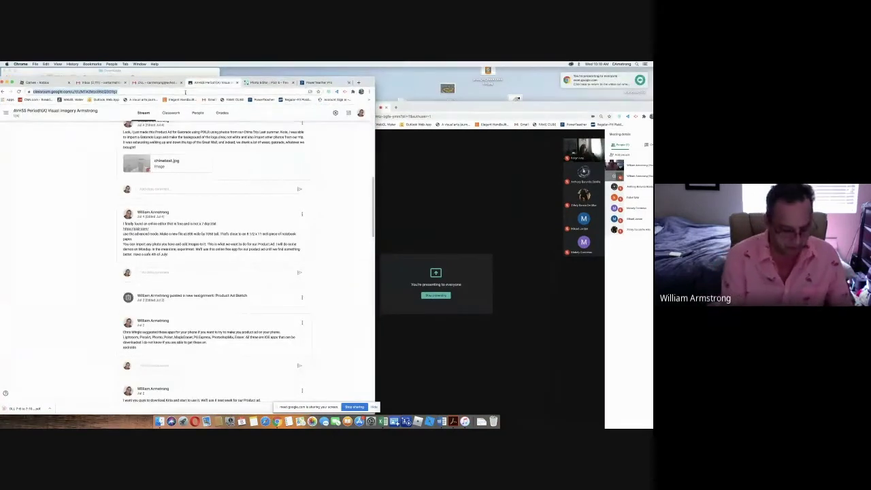
type("google.com")
key("Return")
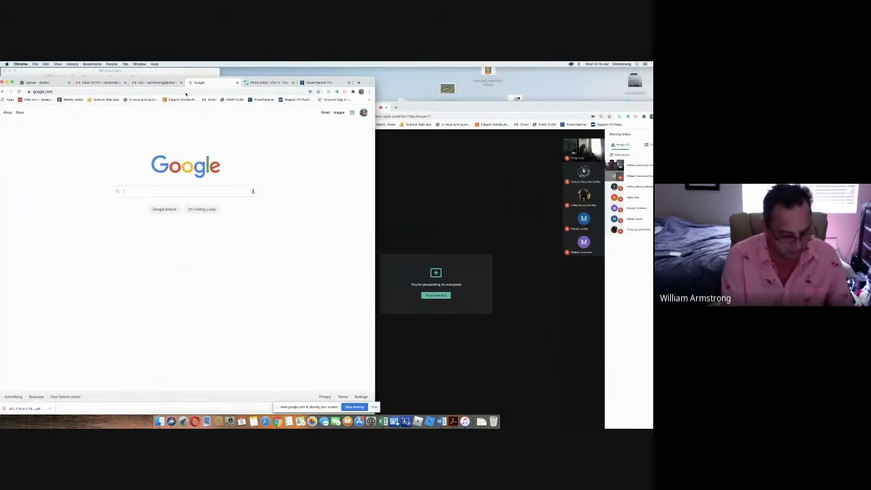
Search Google for "guy drinking a bottle of water" and show the image results
type("guy ")
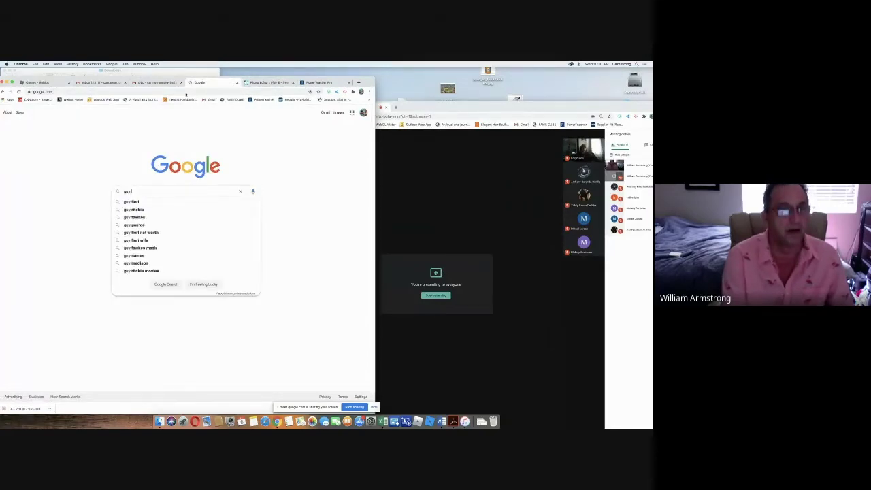
type("drinkin")
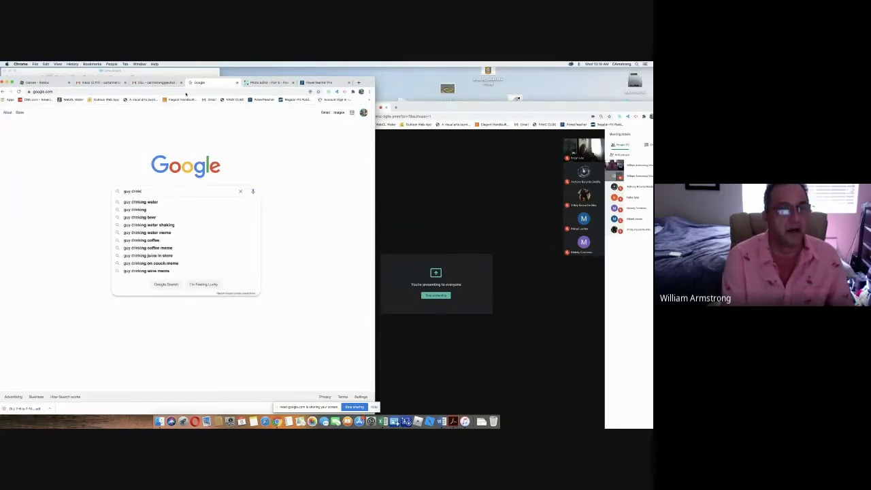
type("g ")
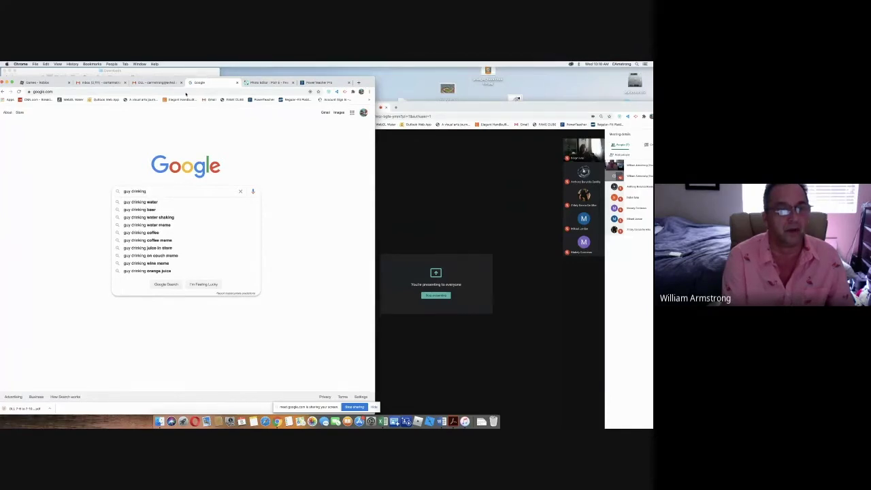
type("a bo")
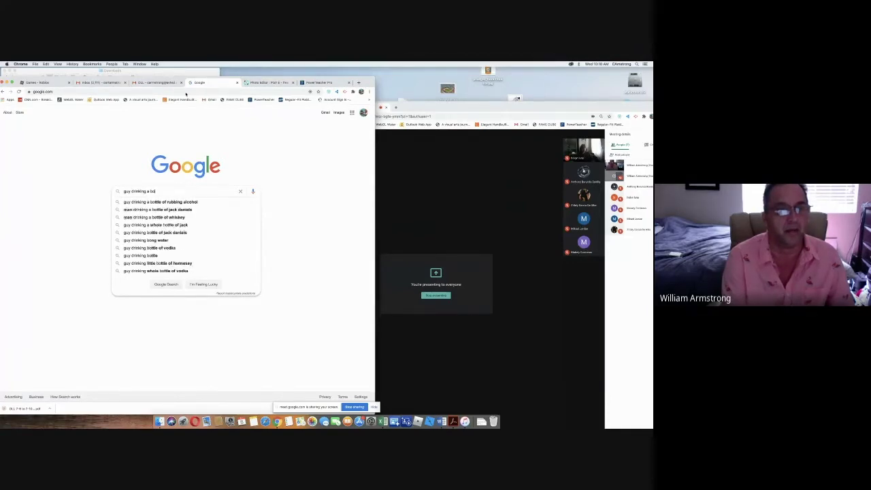
type("ttle of water")
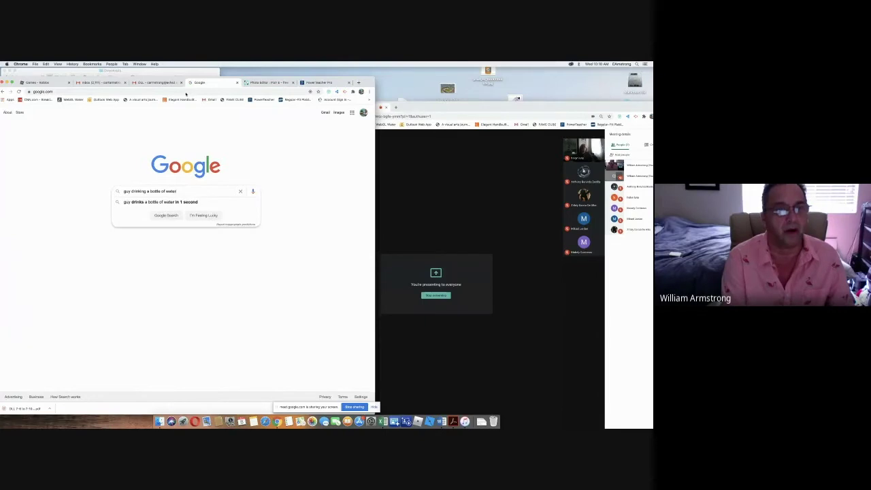
key("Return")
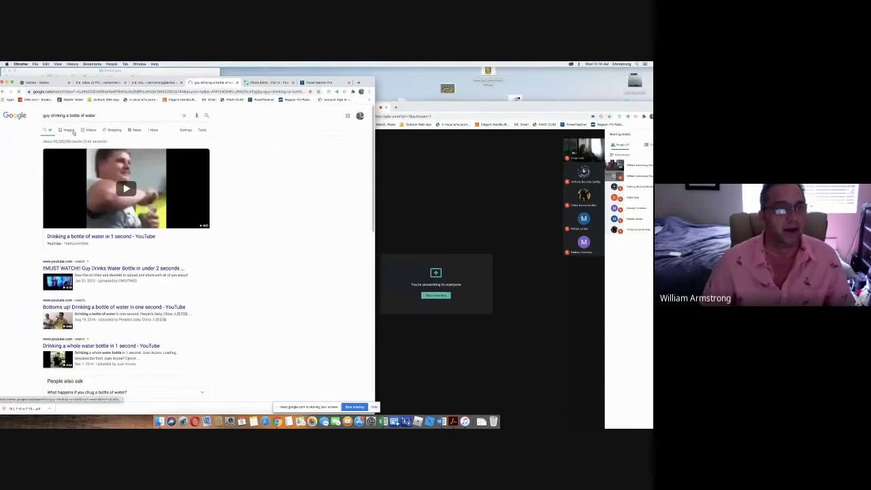
left_click(69, 131)
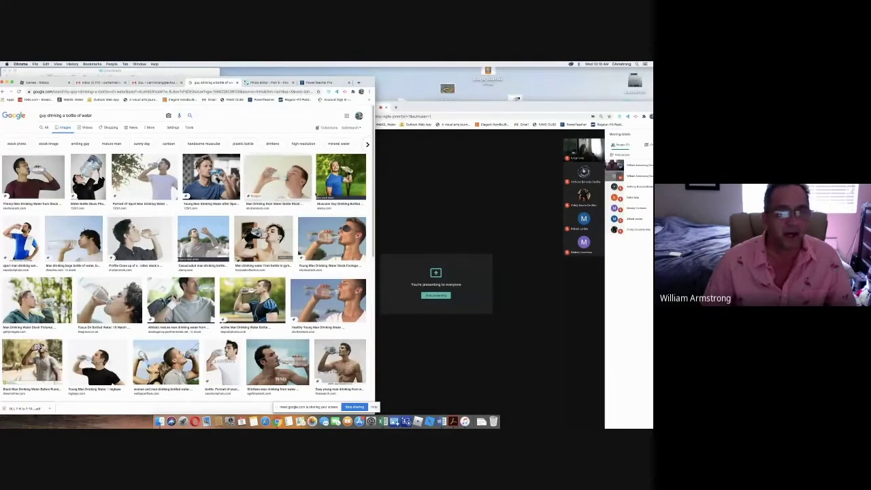
Find the photo of the older man in a blue jacket drinking water and save a copy of it to the desktop
left_click_drag(374, 165, 371, 209)
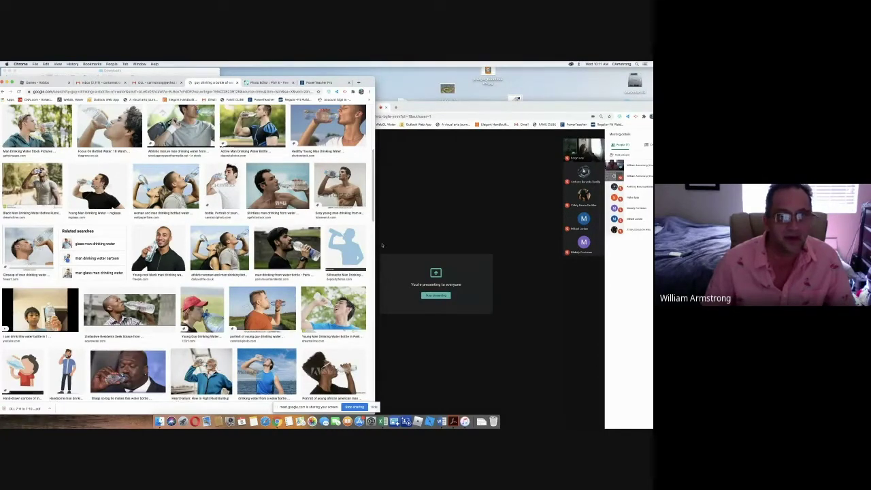
scroll(373, 235, "down", 2)
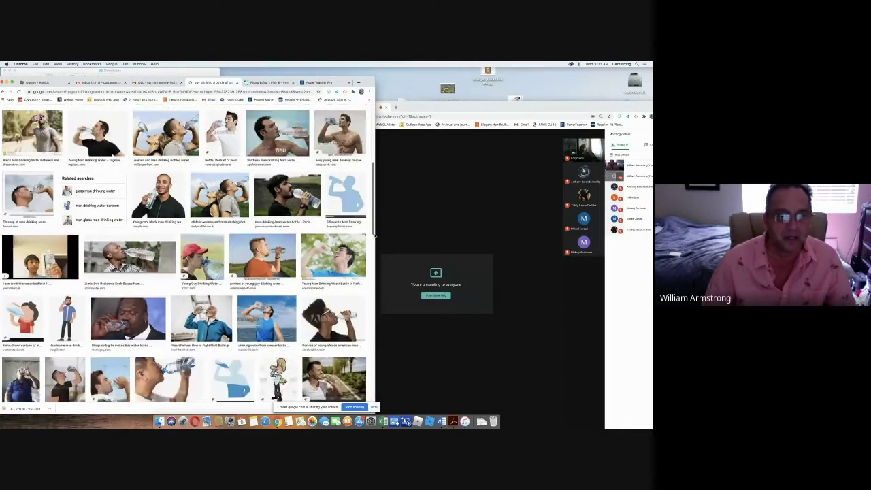
left_click_drag(374, 235, 373, 268)
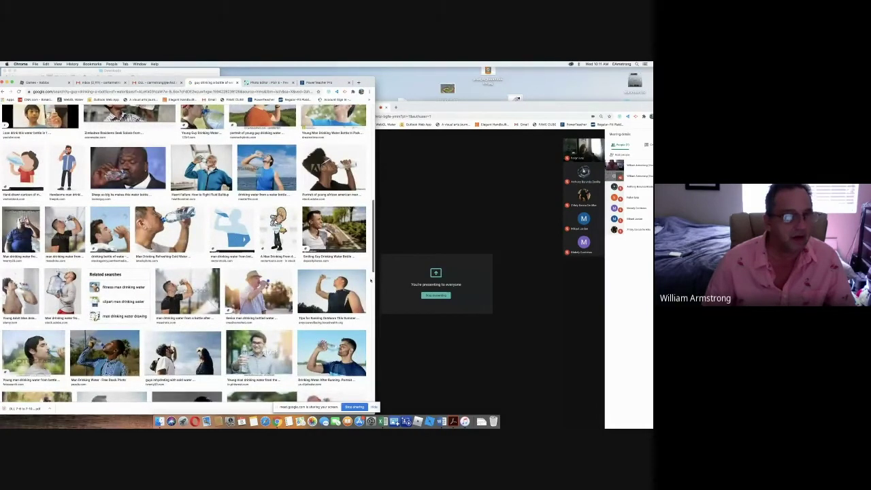
mouse_move(373, 269)
left_mouse_down()
mouse_move(371, 298)
mouse_move(373, 259)
left_mouse_up()
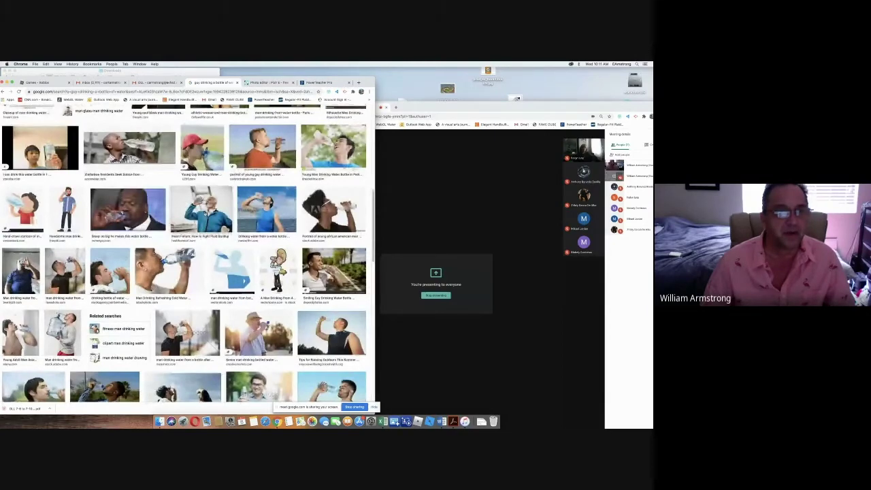
left_click(201, 207)
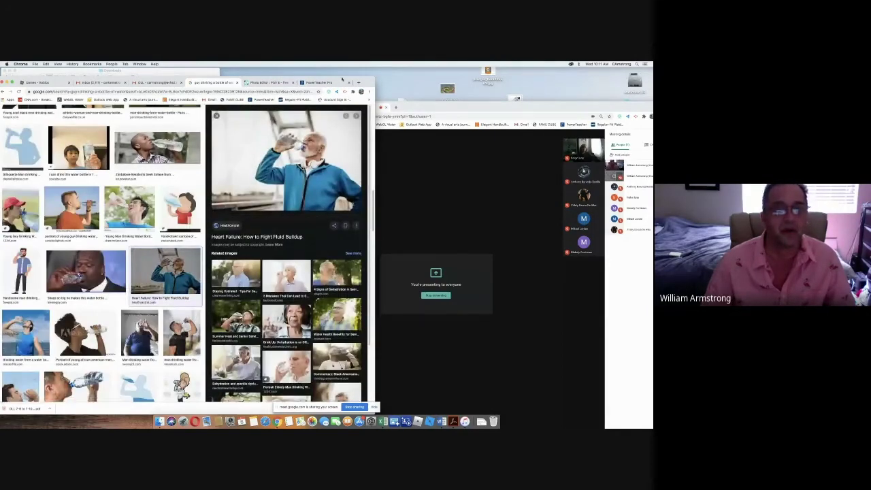
left_click_drag(366, 82, 310, 87)
left_click_drag(232, 211, 351, 87)
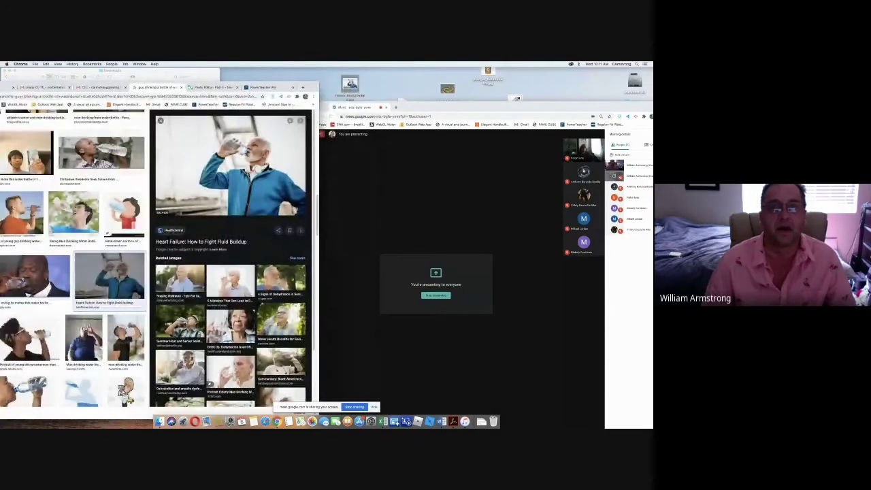
left_click(351, 86)
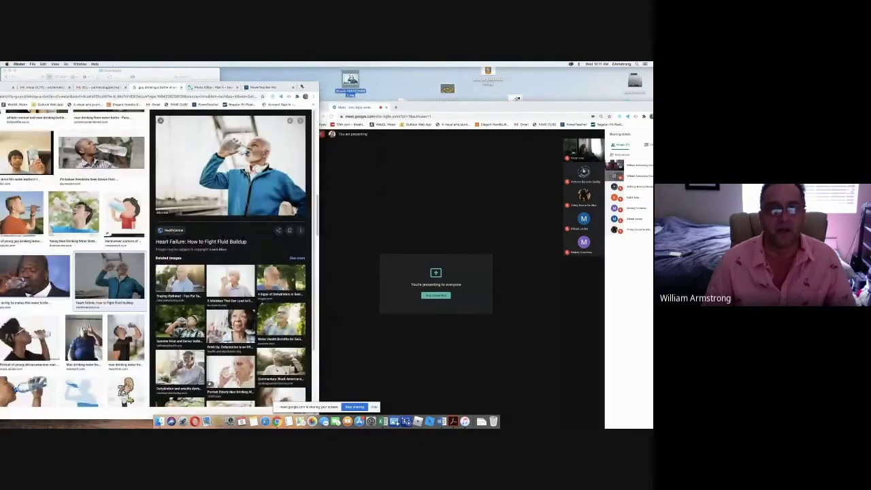
Move the browser window clear of the saved photo on the desktop and search the web for "aqua fina"
left_click_drag(309, 86, 384, 107)
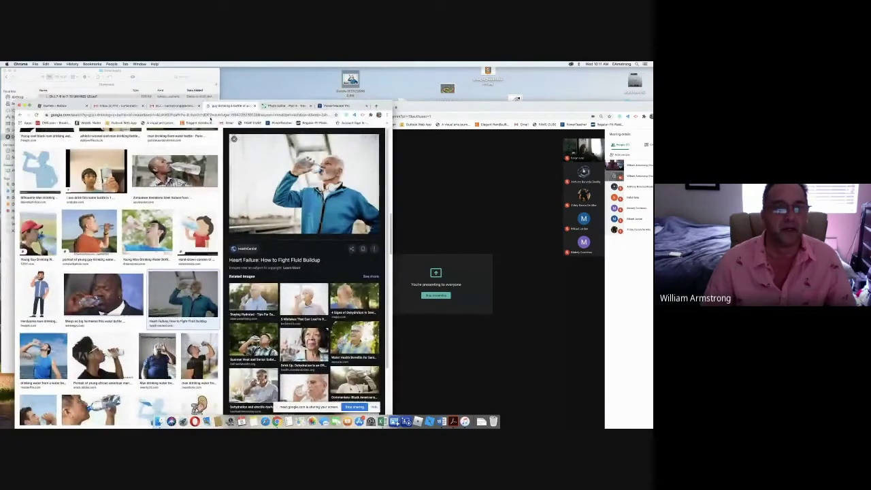
key("ctrl+l")
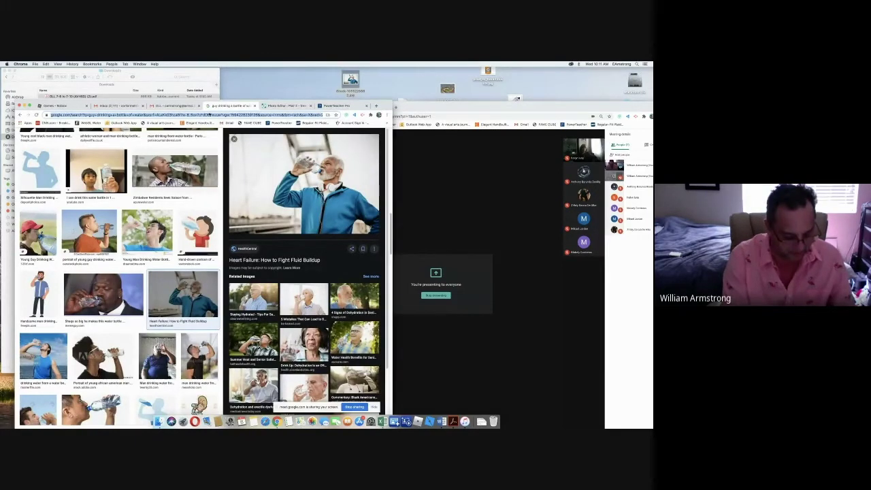
type("aqua")
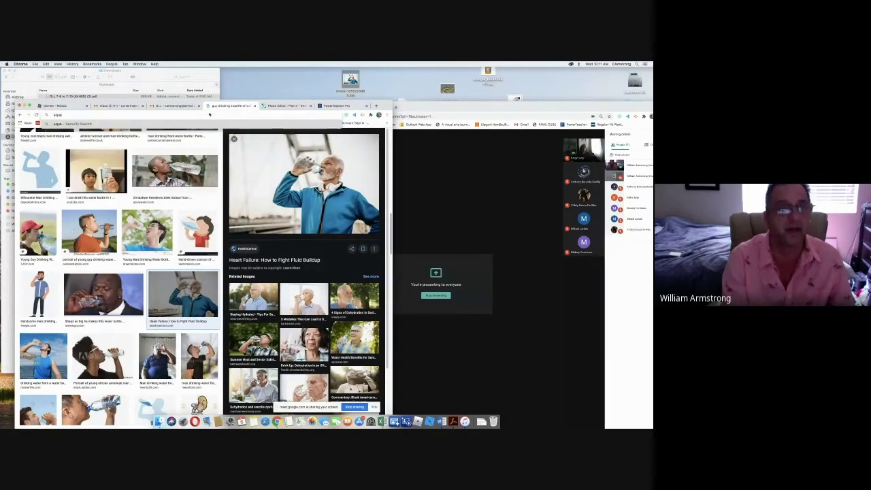
type(" fina")
key("Return")
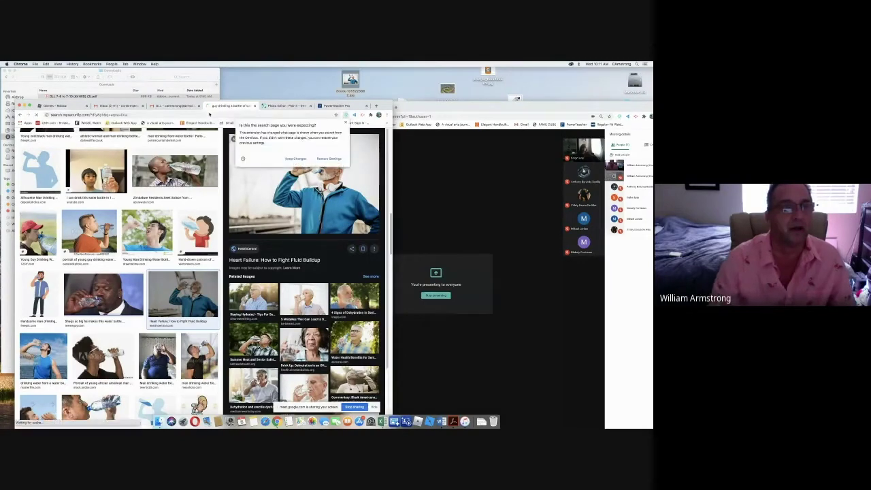
Refine the search to "aqua fina bottle" images and save a picture of a single upright bottle to the desktop
left_click(115, 138)
type("bottl")
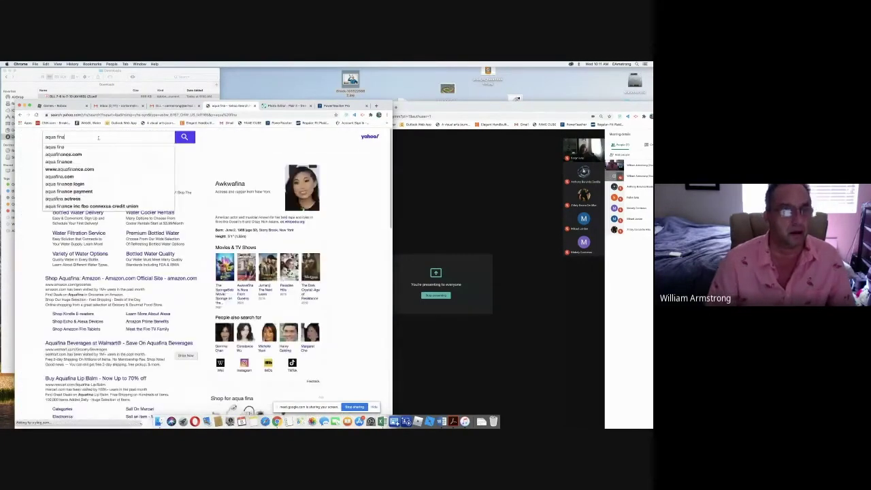
type("e")
key("Return")
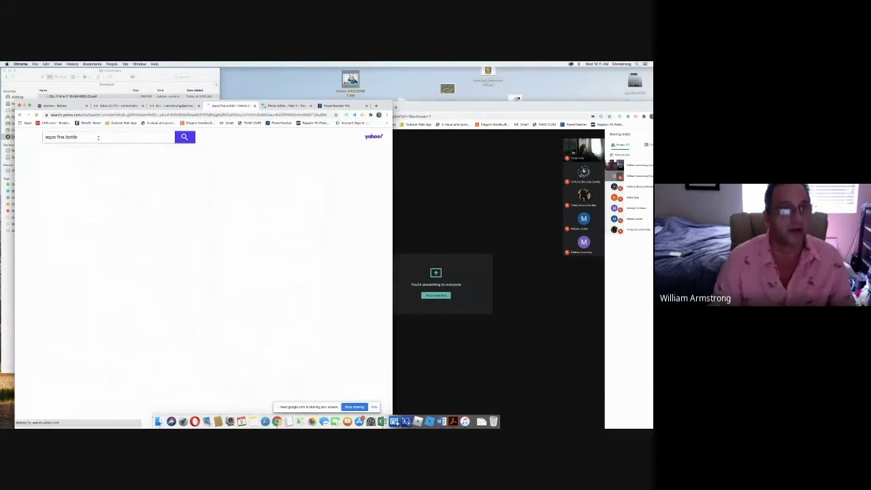
left_click(71, 154)
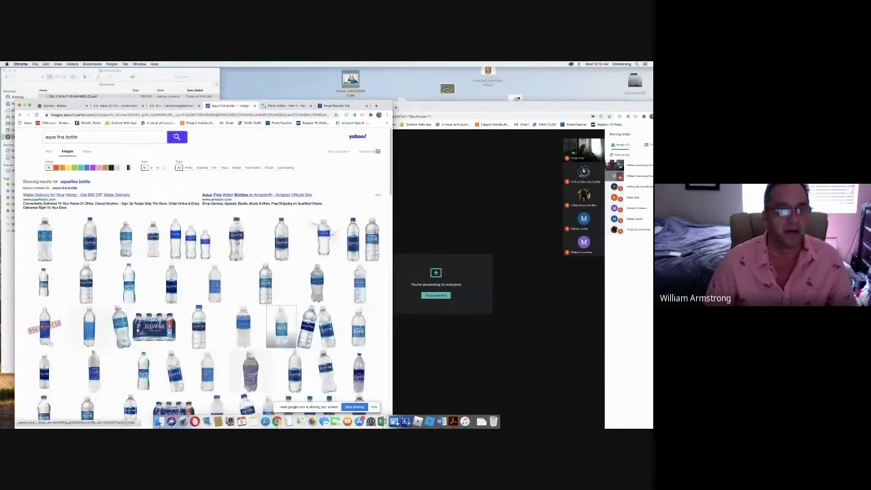
left_click_drag(236, 238, 294, 85)
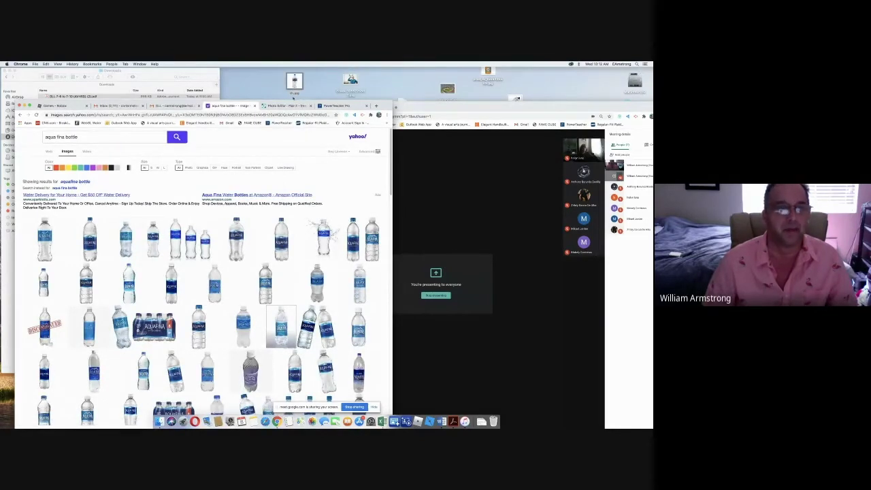
Search images for "aqua fina logo" and save the full-colour logo with the mountains and orange sun to the desktop
left_click(189, 115)
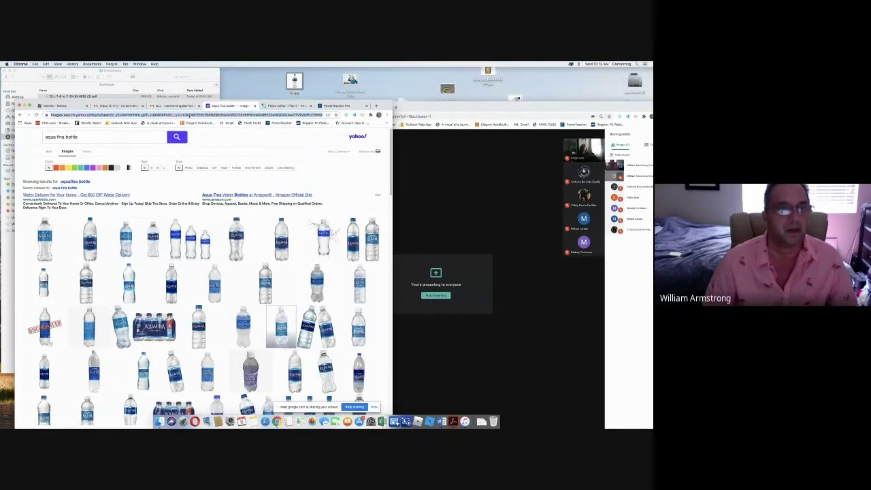
double_click(71, 136)
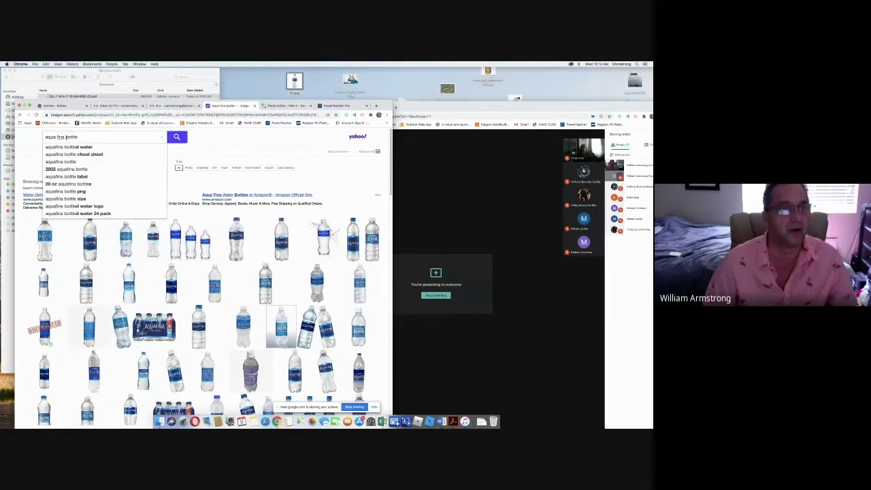
type("logo")
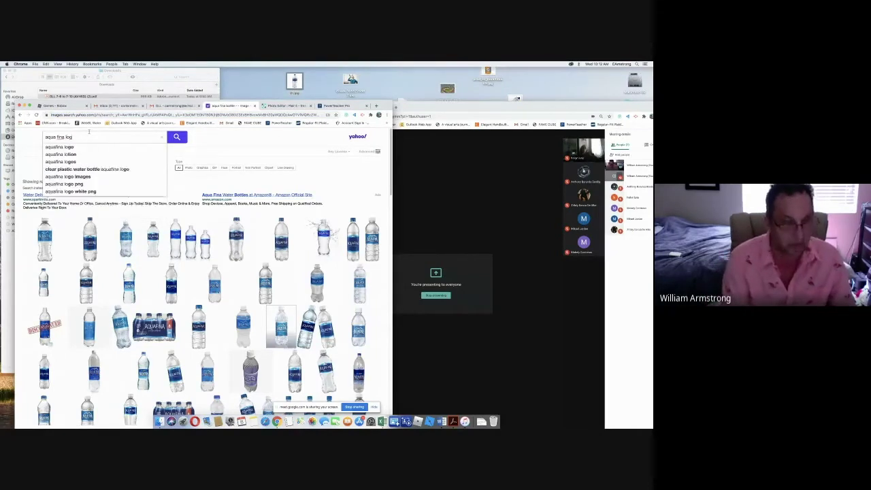
key("Return")
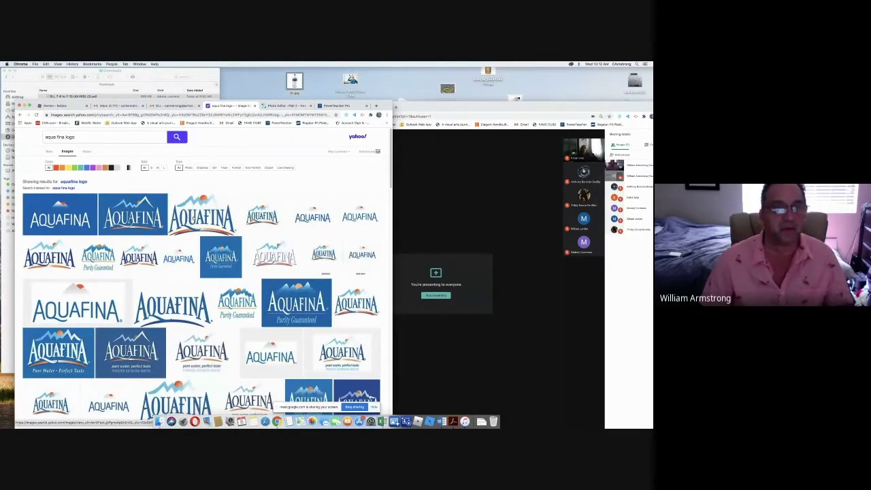
left_click(202, 215)
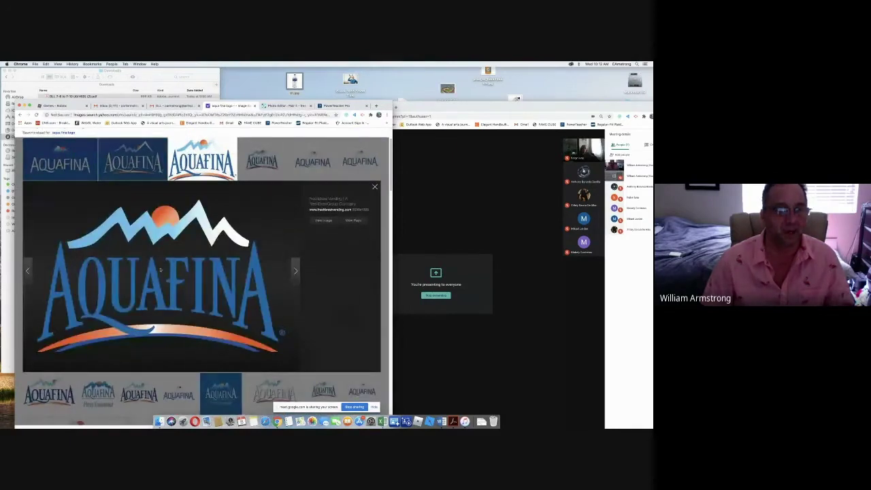
left_click_drag(161, 270, 265, 87)
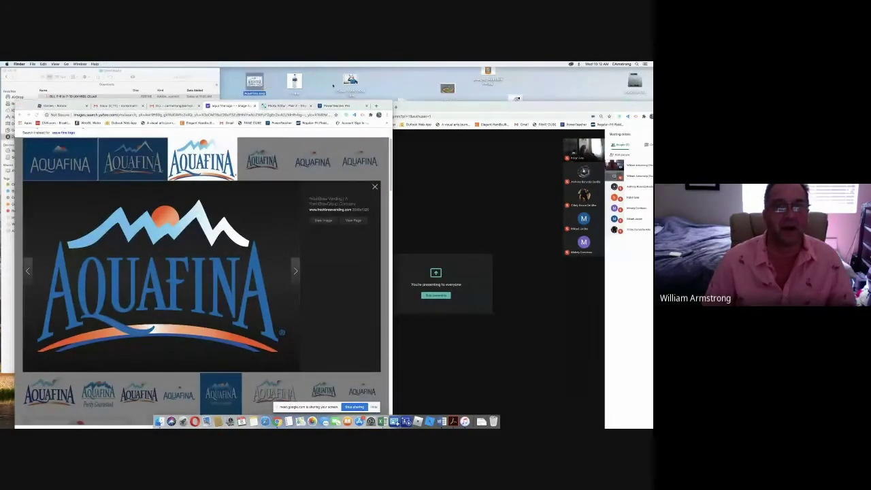
Search images for "great wall of china" and save the photo of the wall climbing a green hillside to the desktop
left_click(202, 114)
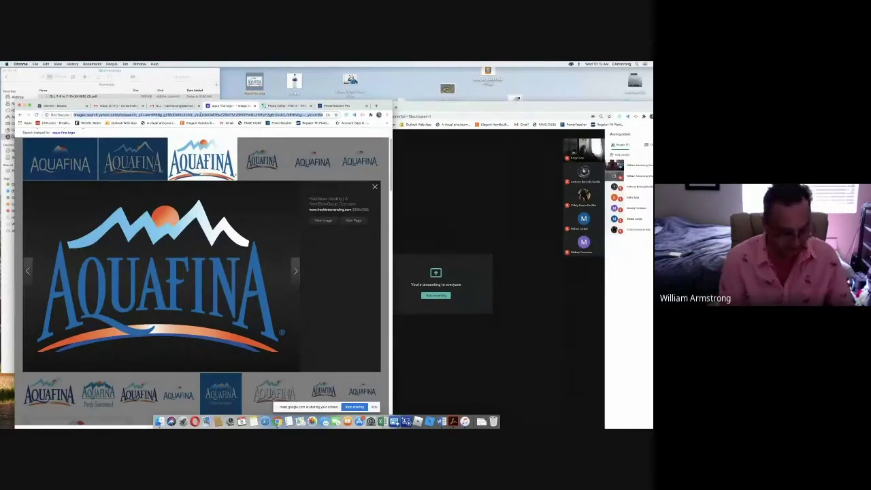
type("graie")
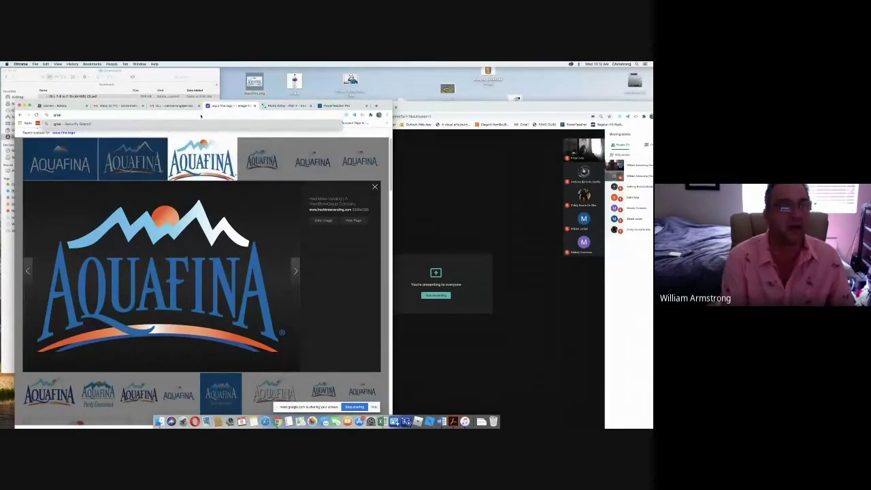
type(" w")
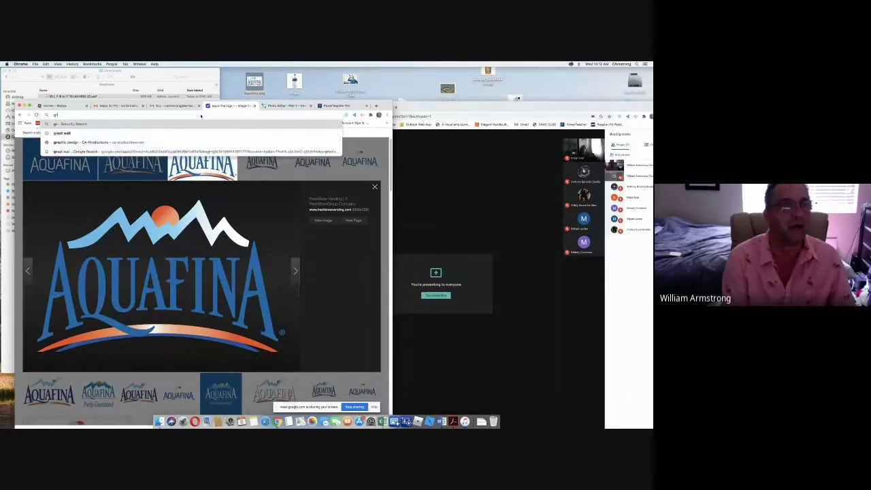
type("all")
key("Return")
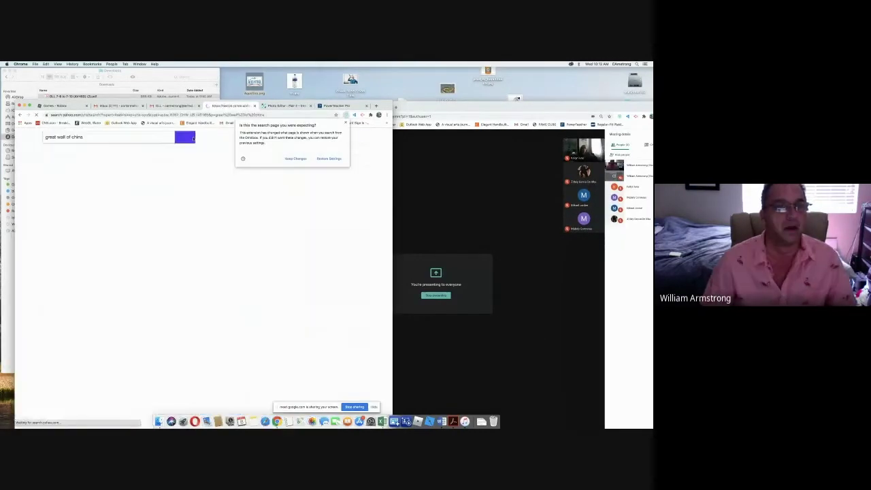
left_click(296, 158)
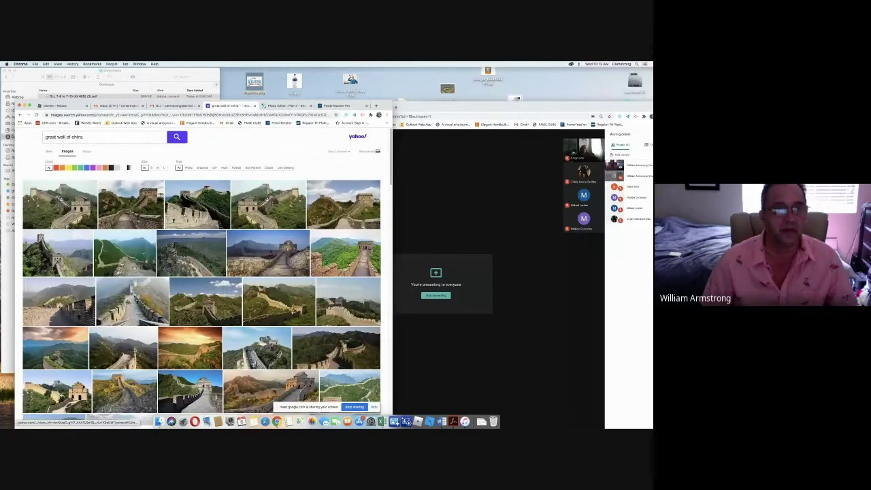
left_click(184, 212)
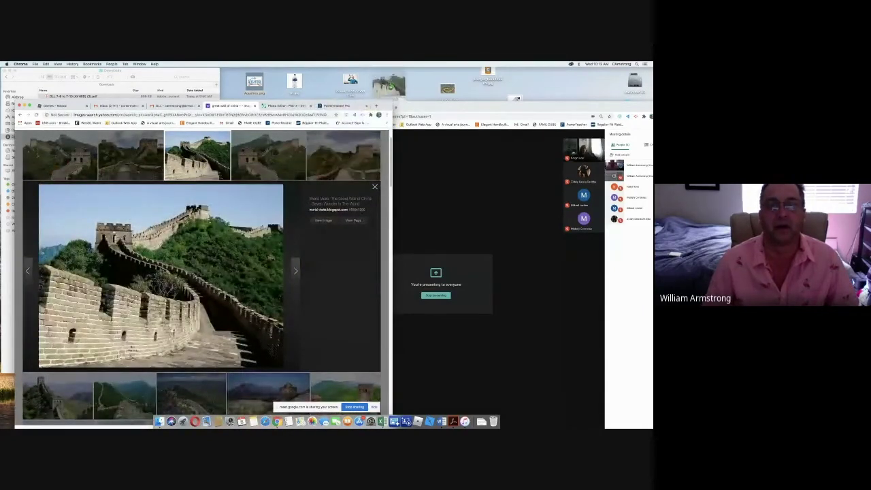
left_click_drag(389, 84, 389, 83)
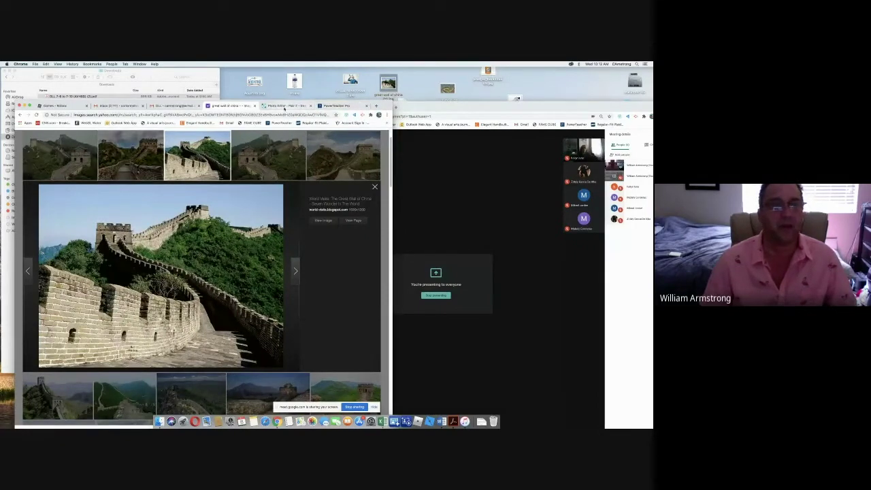
Switch to Pixlr E and add the saved Great Wall photo to the current document as a layer
left_click(283, 106)
left_click_drag(388, 84, 182, 248)
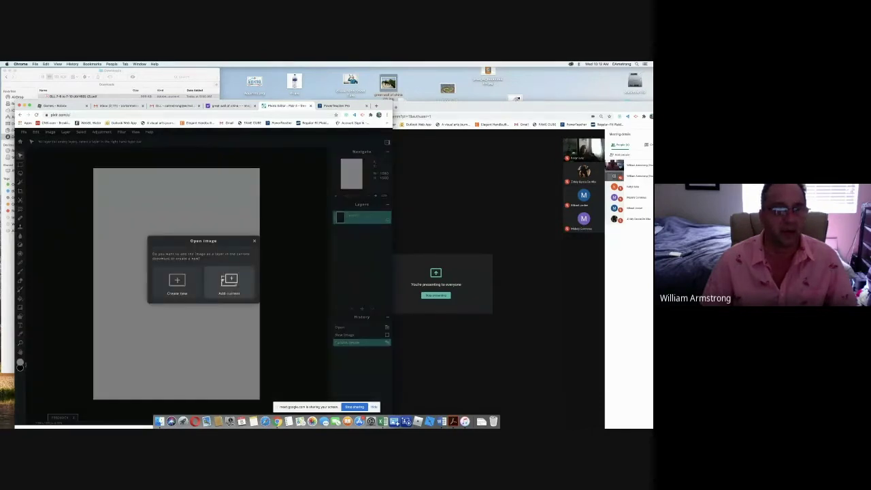
left_click(227, 281)
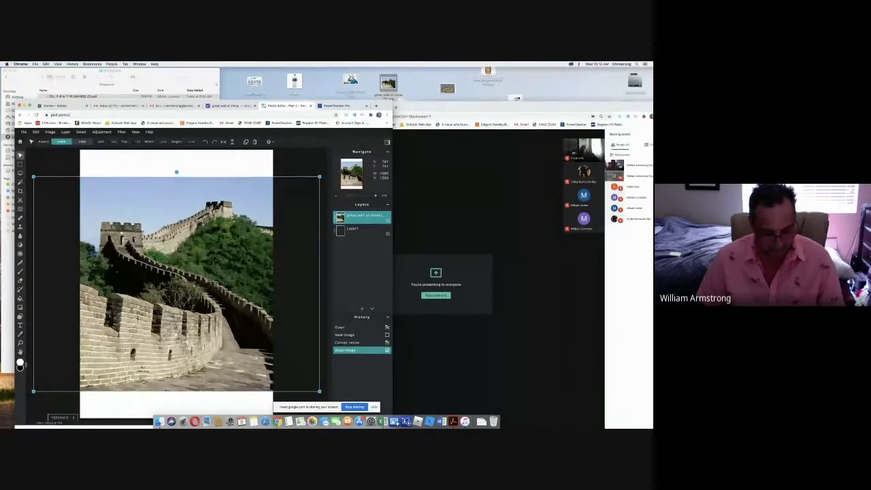
Enlarge the Great Wall photo until it covers the whole canvas, and toggle its layer's visibility off and on
scroll(216, 283, "down", 2)
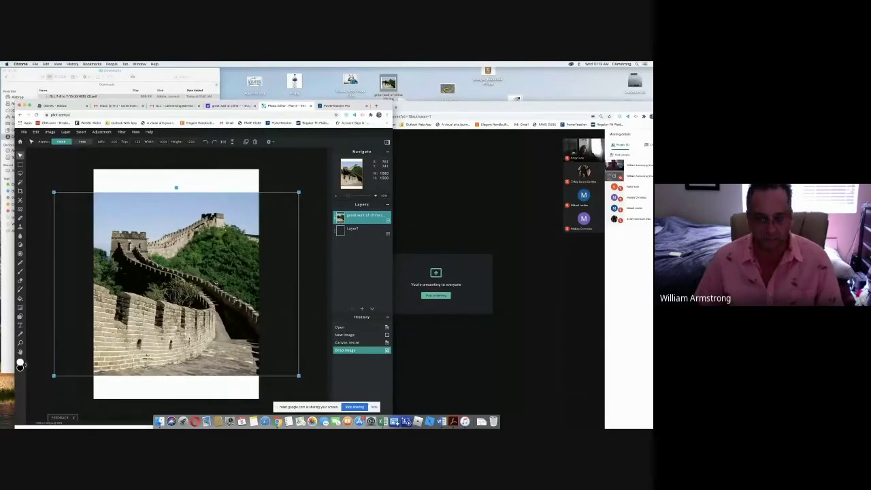
scroll(216, 283, "down", 1)
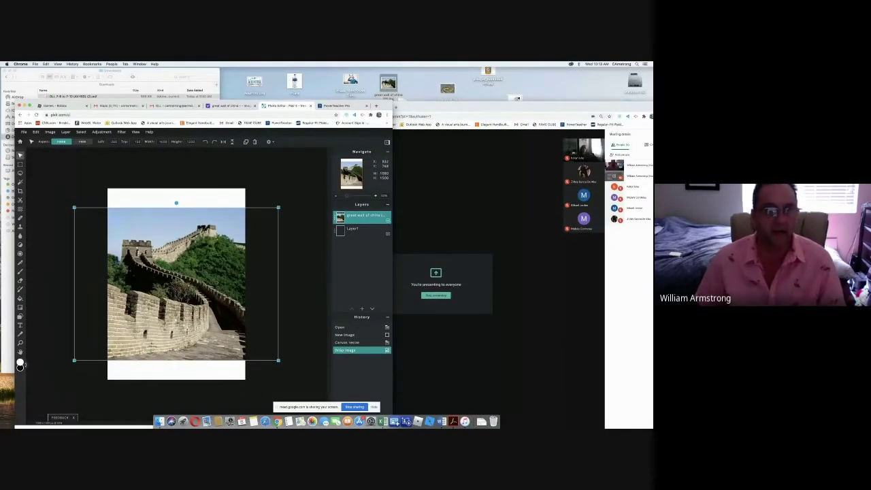
left_click_drag(278, 284, 308, 286)
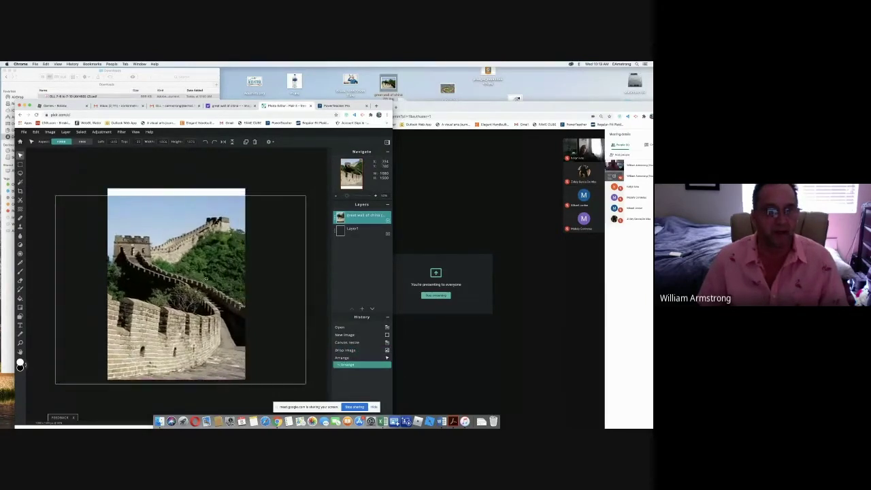
left_click_drag(315, 185, 320, 185)
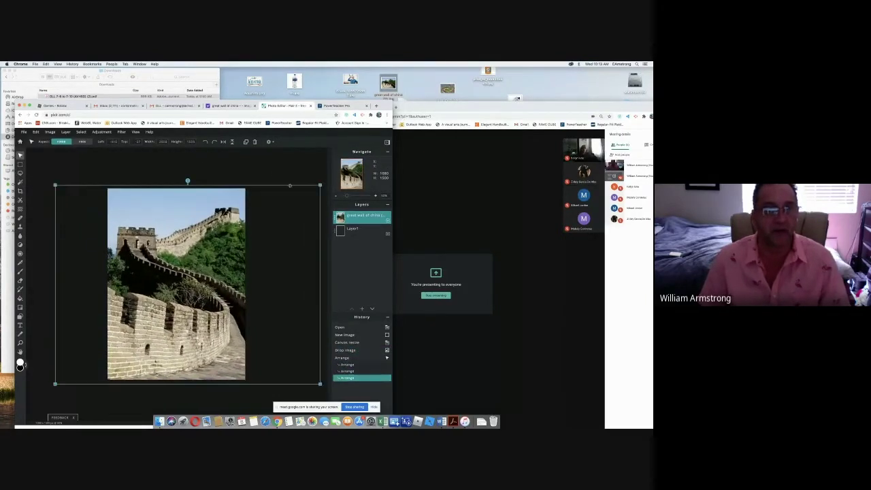
left_click(274, 174)
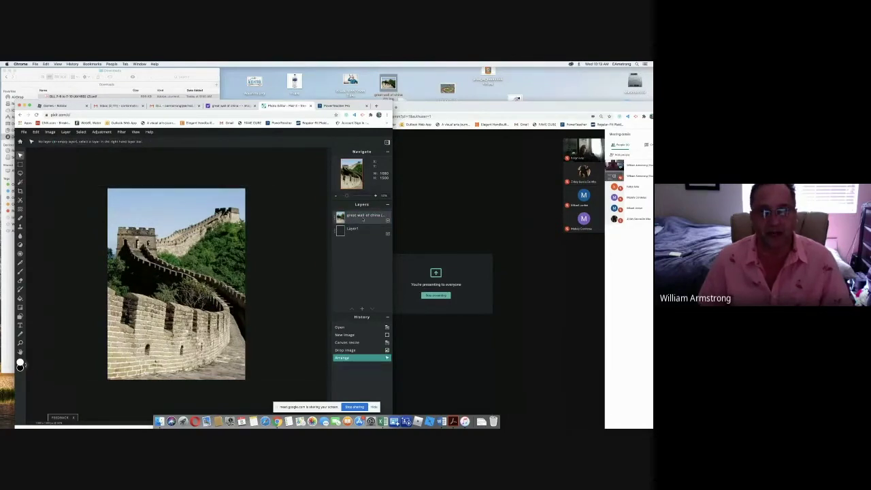
left_click(388, 220)
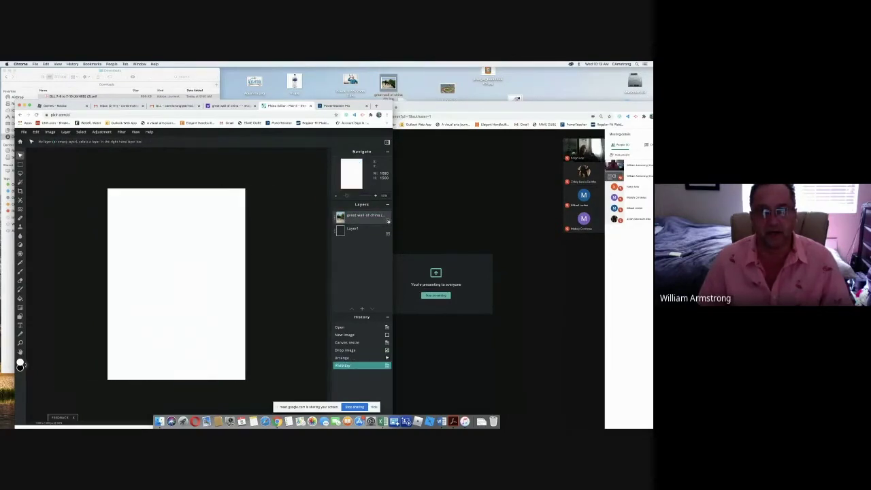
left_click(388, 222)
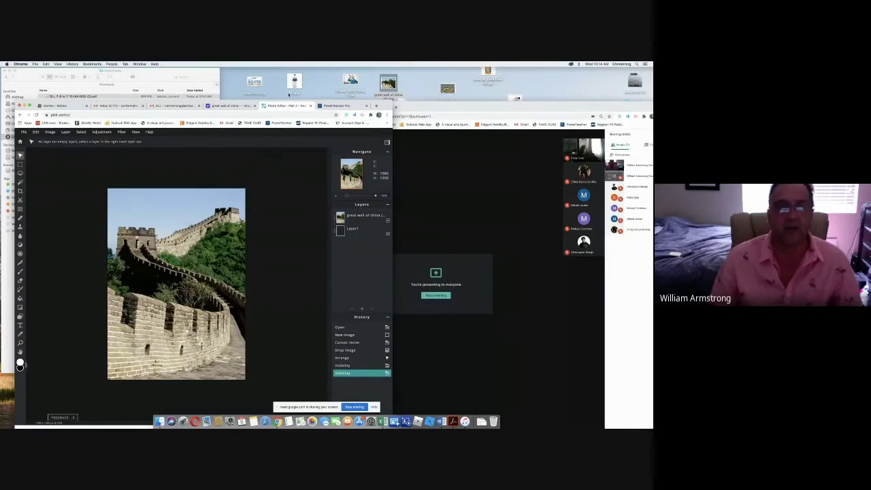
Add the photo of the drinking man as a layer, enlarge it and place it across the middle of the canvas
left_click_drag(351, 83, 203, 237)
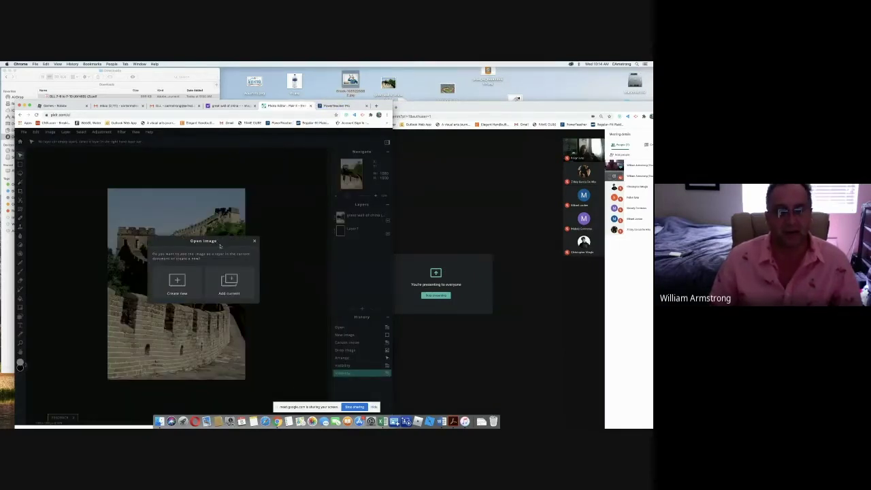
left_click(229, 280)
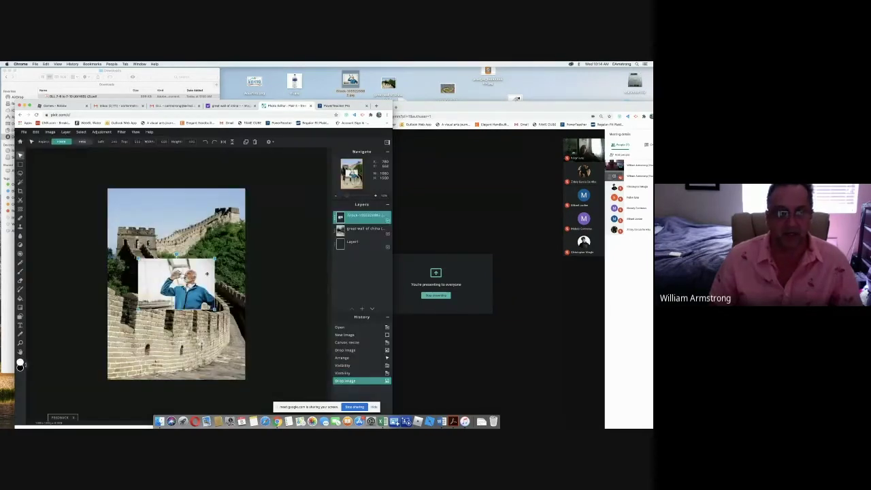
left_click_drag(205, 275, 265, 258)
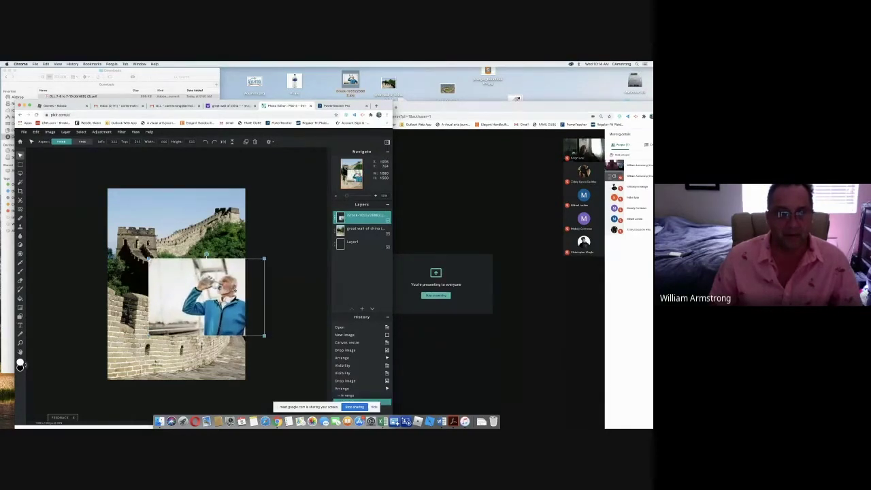
left_click_drag(178, 279, 147, 277)
left_click_drag(204, 289, 185, 269)
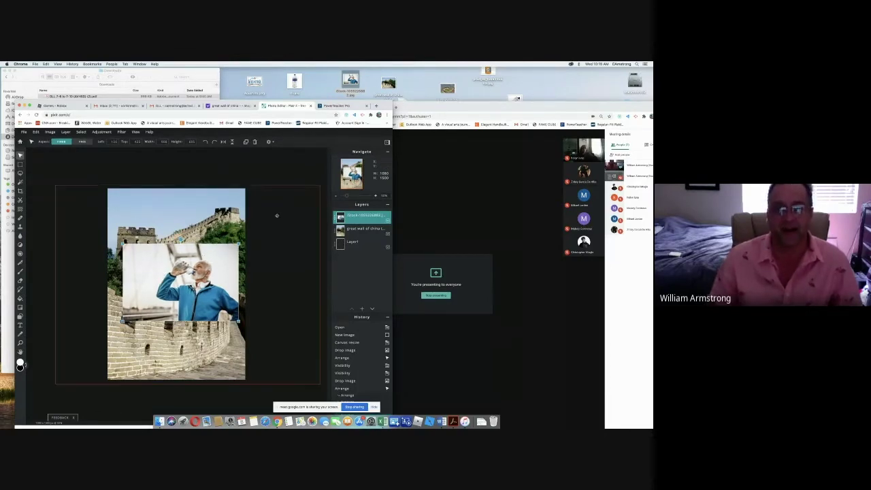
left_click_drag(220, 252, 221, 249)
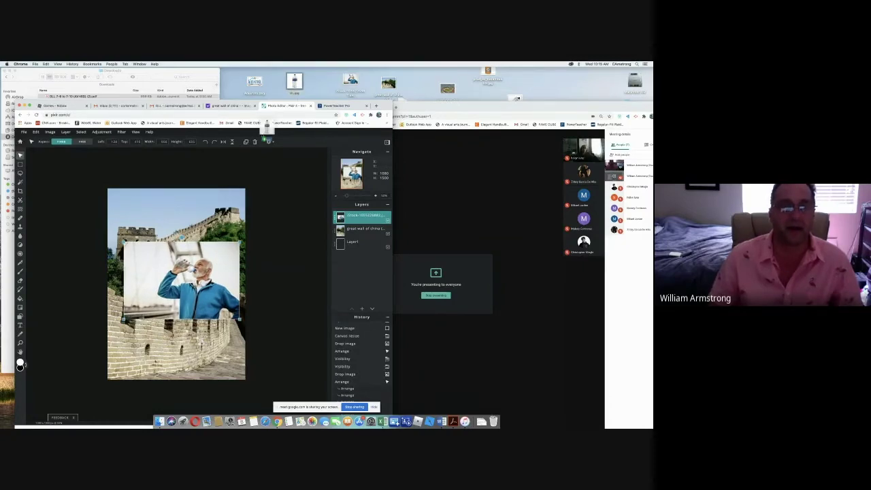
Add the saved water bottle picture as a layer and place it in the canvas's lower-left area below the man
key("super+v")
left_click(230, 280)
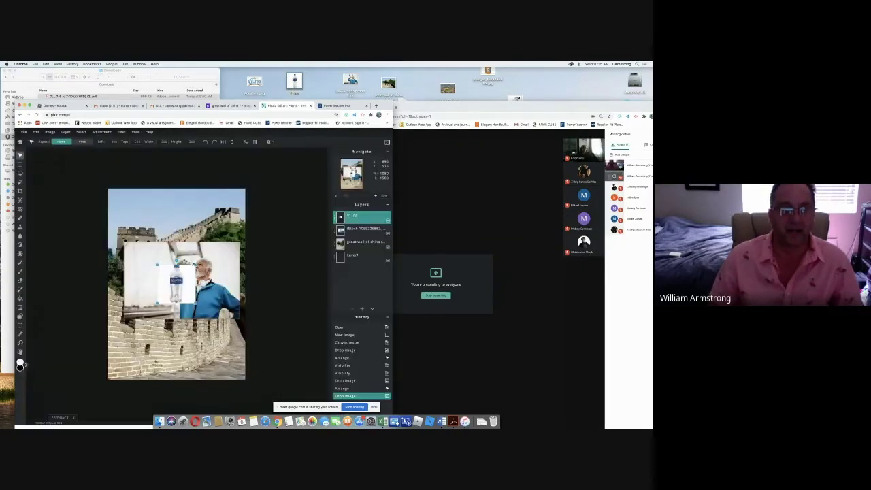
left_click_drag(192, 284, 152, 334)
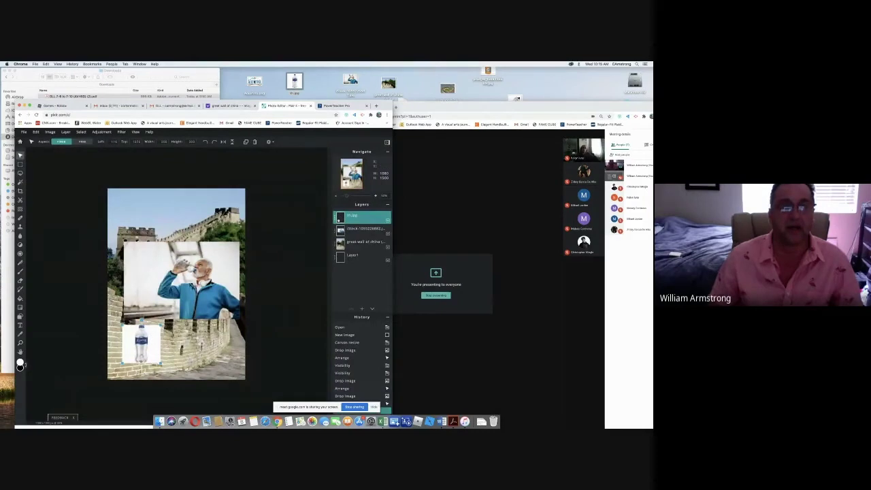
Add the Aquafina logo as a layer, shrink it and place it in the canvas's upper-left corner
left_click_drag(254, 81, 188, 220)
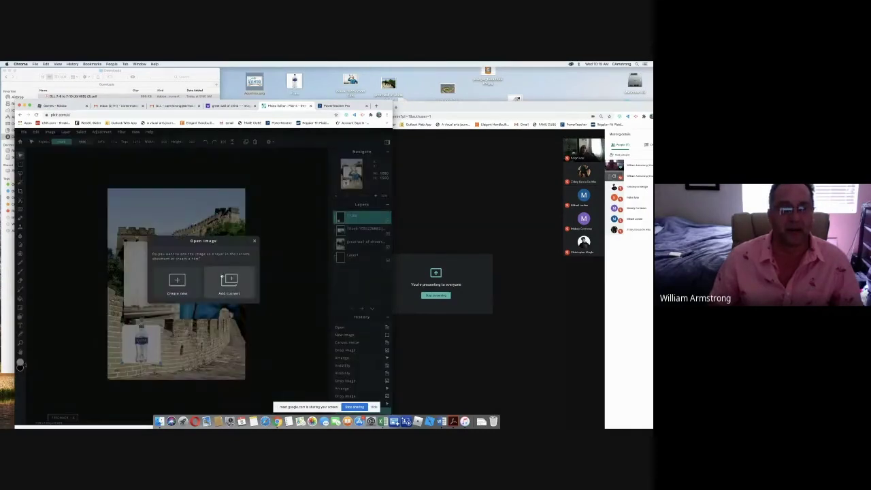
left_click(228, 280)
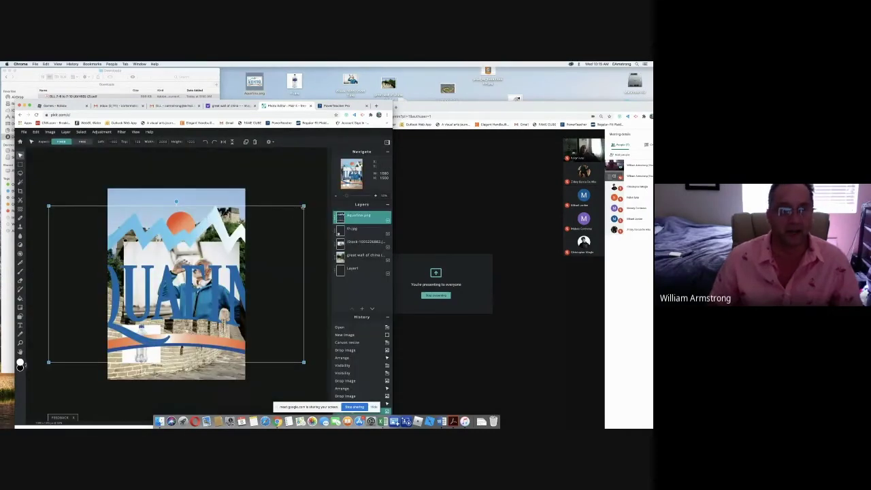
left_click_drag(238, 246, 154, 202)
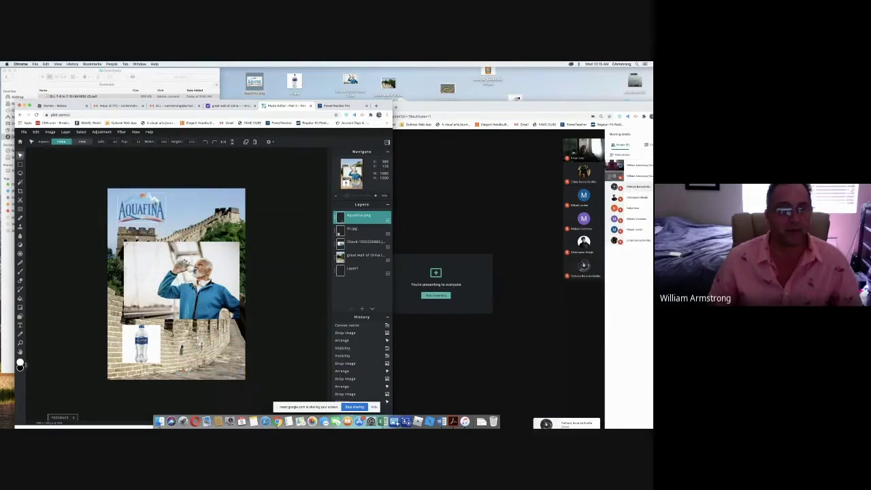
On the drinking man's photo layer, erase the outer background along the top and left edges with a larger, harder Eraser brush
left_click(191, 205)
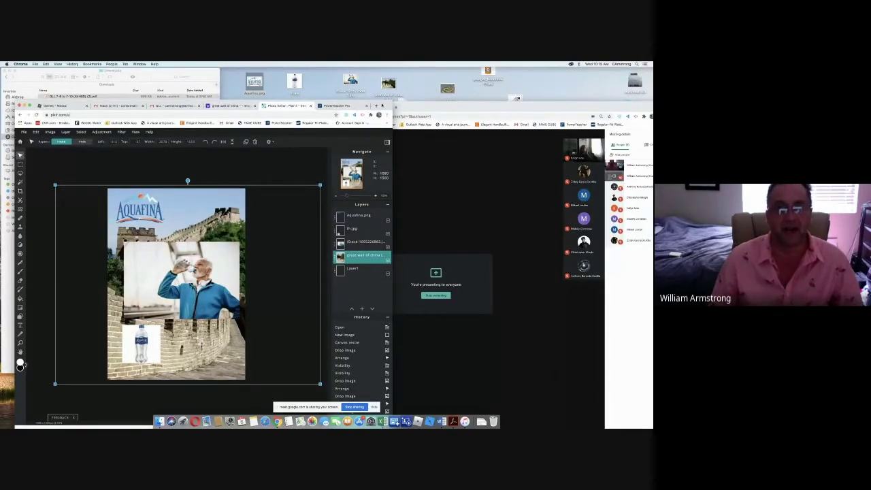
left_click_drag(383, 106, 382, 82)
left_click(218, 234)
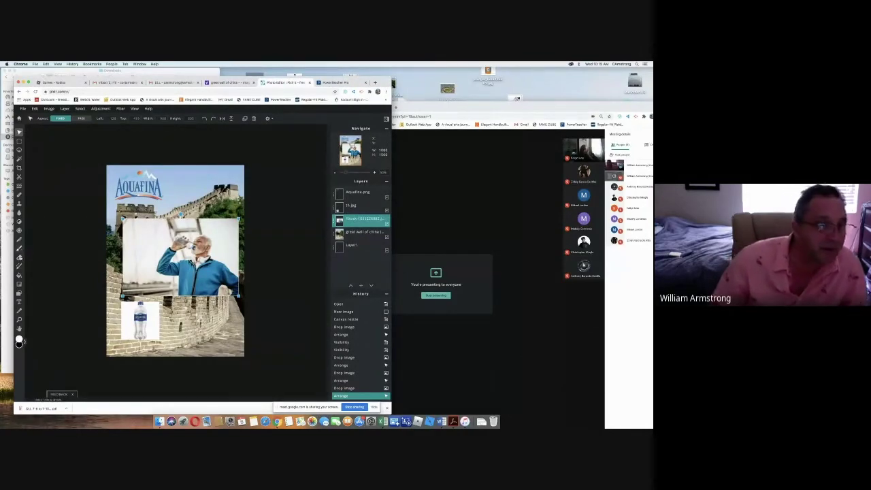
key("e")
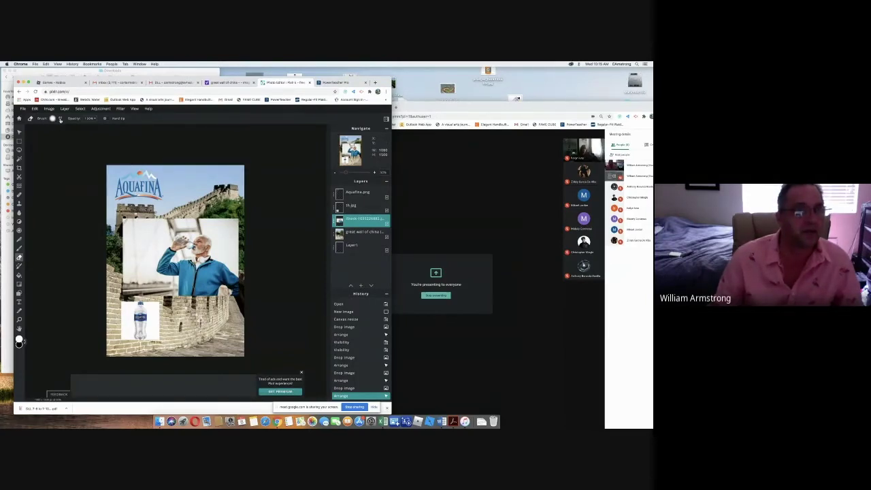
left_click(60, 119)
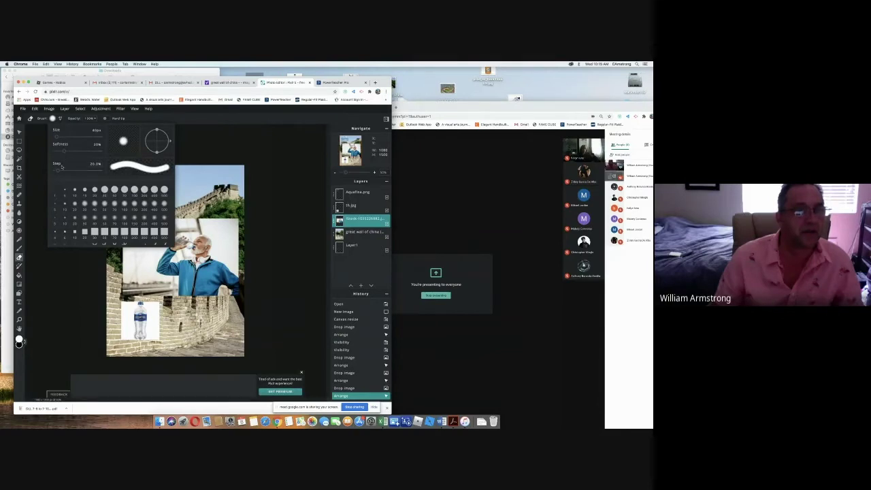
mouse_move(58, 136)
left_mouse_down()
mouse_move(72, 151)
mouse_move(57, 152)
left_mouse_up()
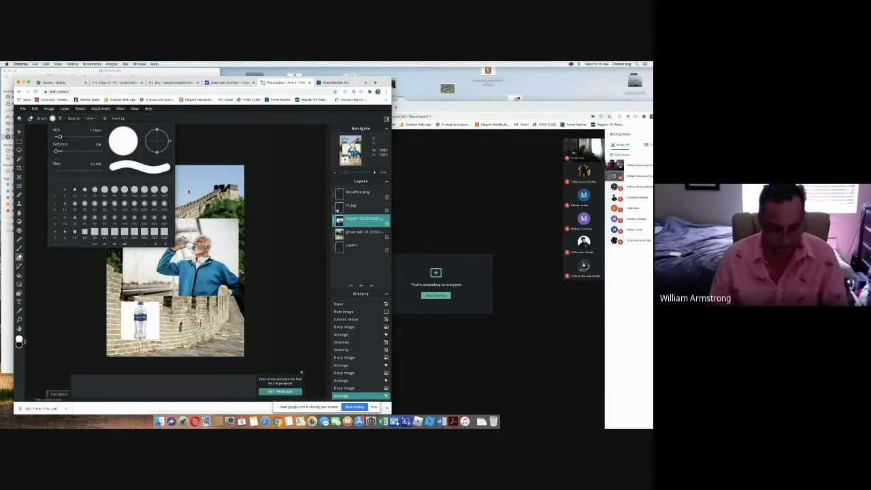
left_click(153, 229)
mouse_move(219, 228)
left_mouse_down()
mouse_move(117, 225)
mouse_move(141, 225)
mouse_move(126, 240)
mouse_move(139, 231)
mouse_move(127, 295)
left_mouse_up()
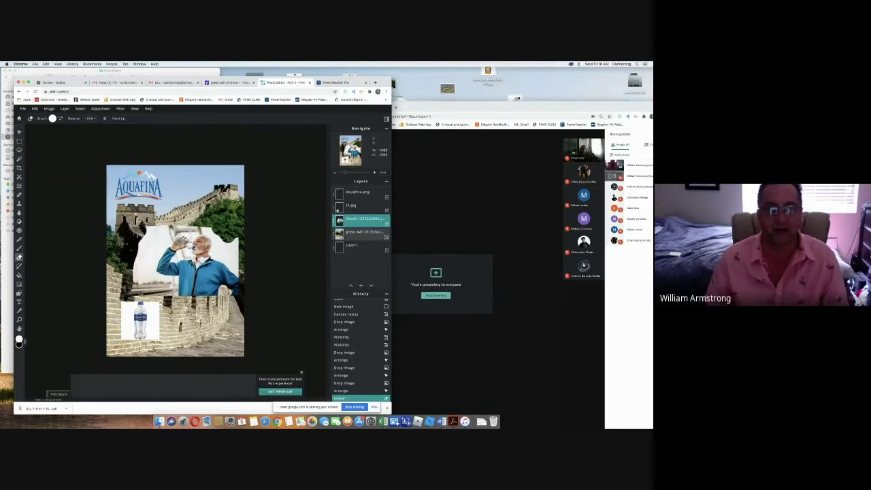
Hide the Great Wall and bottle layers and erase more of the photo's background on both sides of the man
left_click(386, 232)
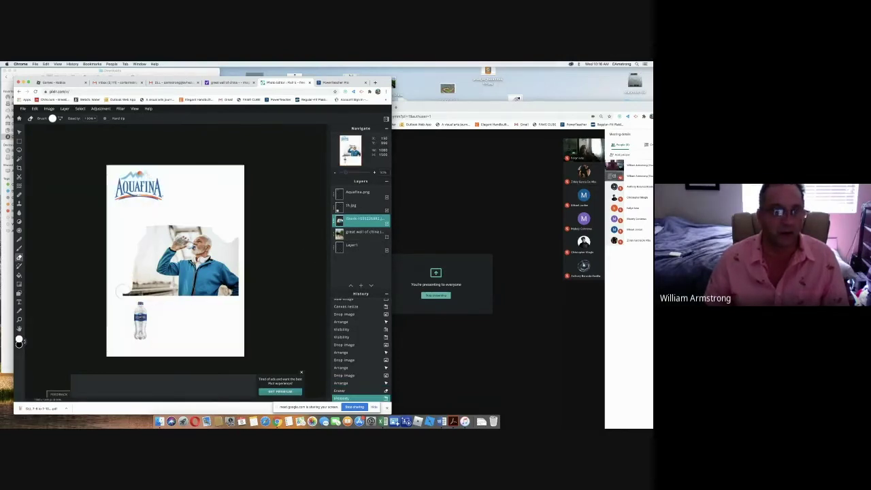
left_click_drag(119, 292, 133, 289)
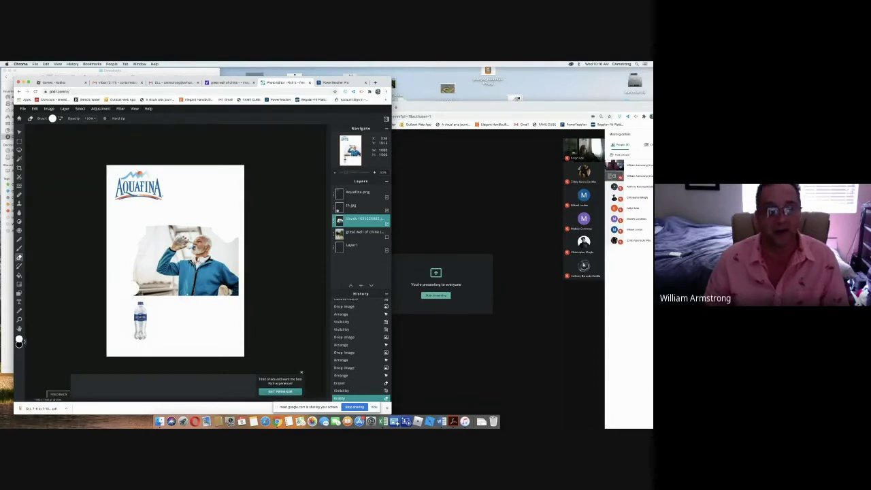
left_click(386, 210)
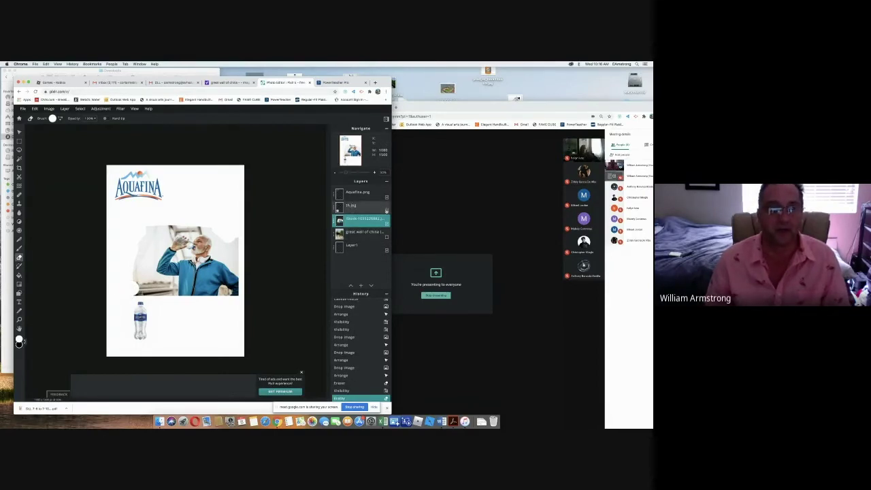
left_click(386, 210)
mouse_move(138, 293)
left_mouse_down()
mouse_move(139, 242)
mouse_move(165, 215)
mouse_move(144, 259)
mouse_move(146, 293)
mouse_move(170, 286)
mouse_move(165, 303)
left_mouse_up()
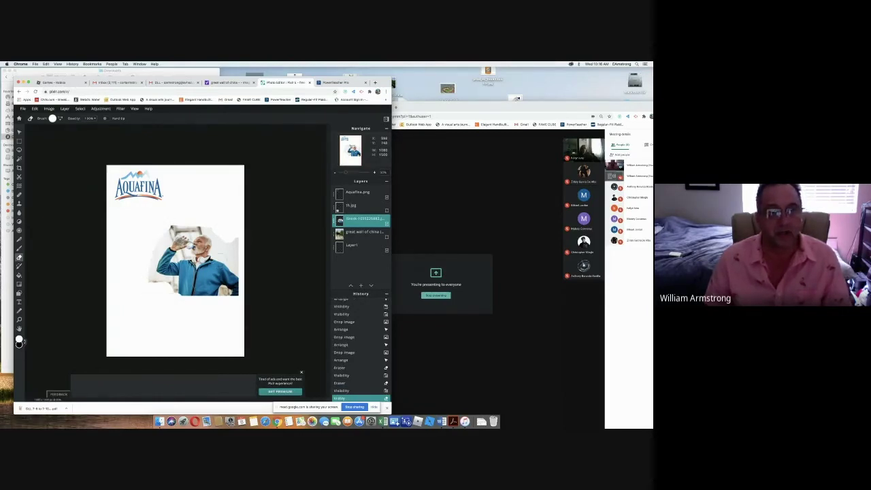
left_click_drag(220, 231, 236, 257)
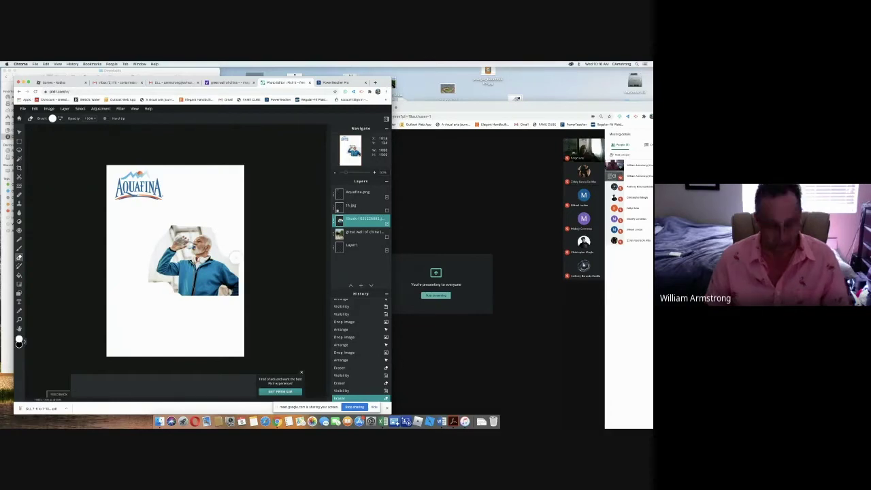
Reduce the Eraser brush size and erase background closer around the man's head, shoulder, hip and raised elbow
key("super+equal")
key("super+equal")
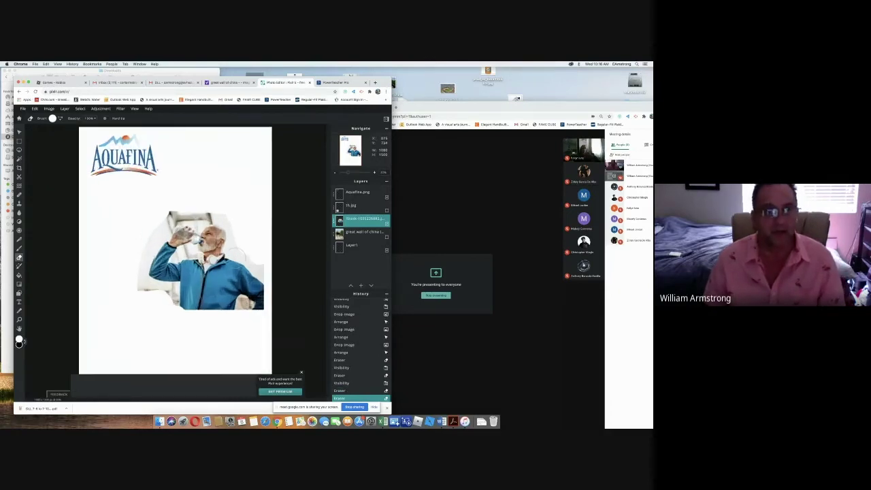
key("super+equal")
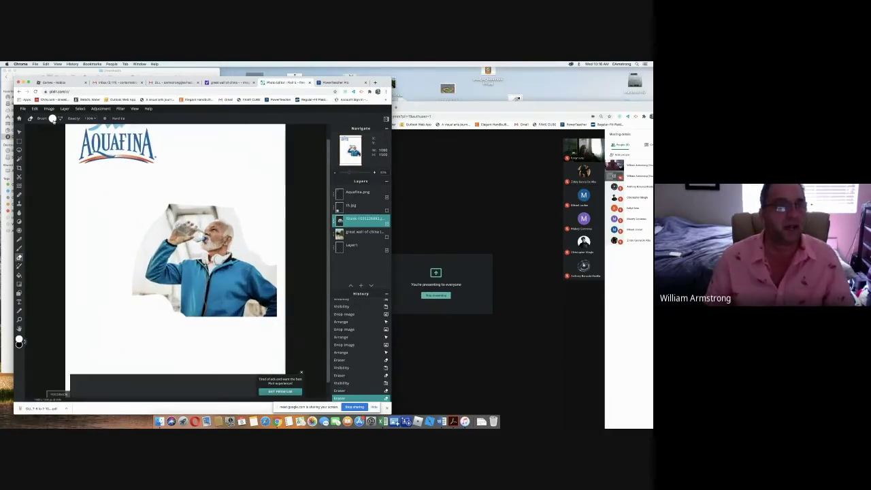
left_click(52, 118)
left_click_drag(60, 137, 57, 137)
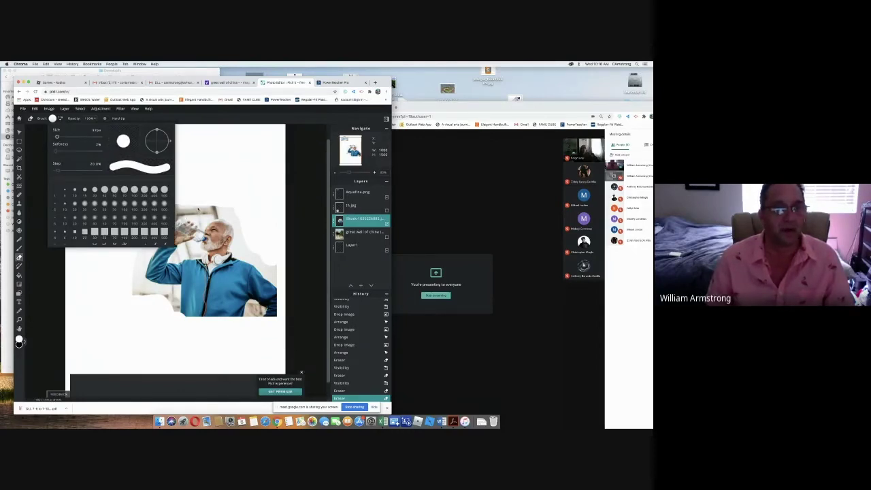
mouse_move(201, 209)
left_mouse_down()
mouse_move(166, 209)
mouse_move(231, 209)
mouse_move(241, 215)
mouse_move(246, 251)
mouse_move(279, 272)
left_mouse_up()
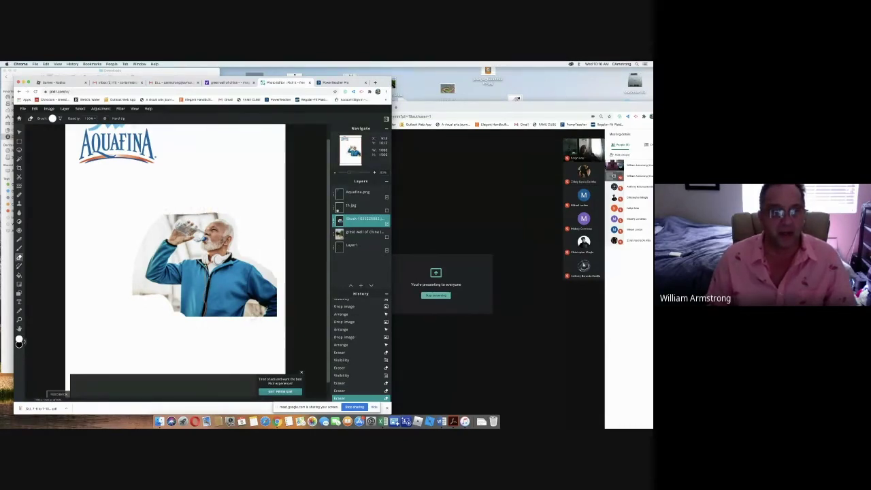
left_click_drag(248, 308, 260, 318)
left_click_drag(140, 296, 133, 246)
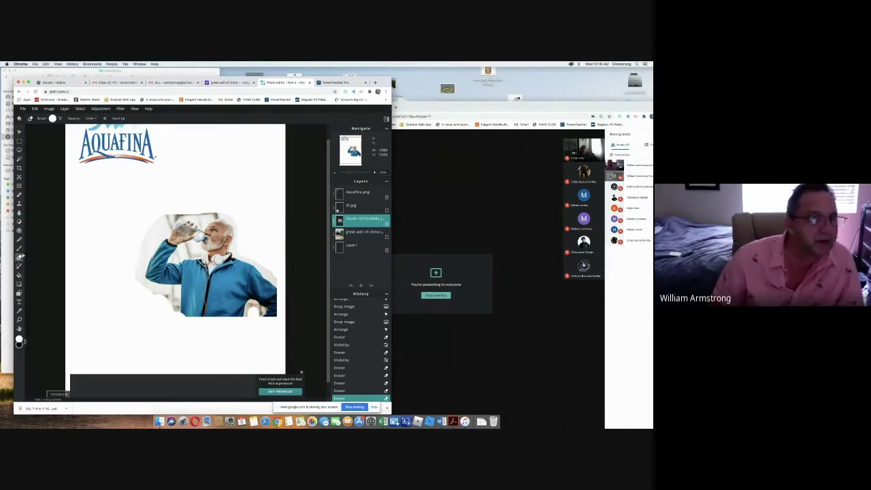
Try to select the leftover background around the man using the Wand with different tolerances, and clear the selection
left_click(19, 158)
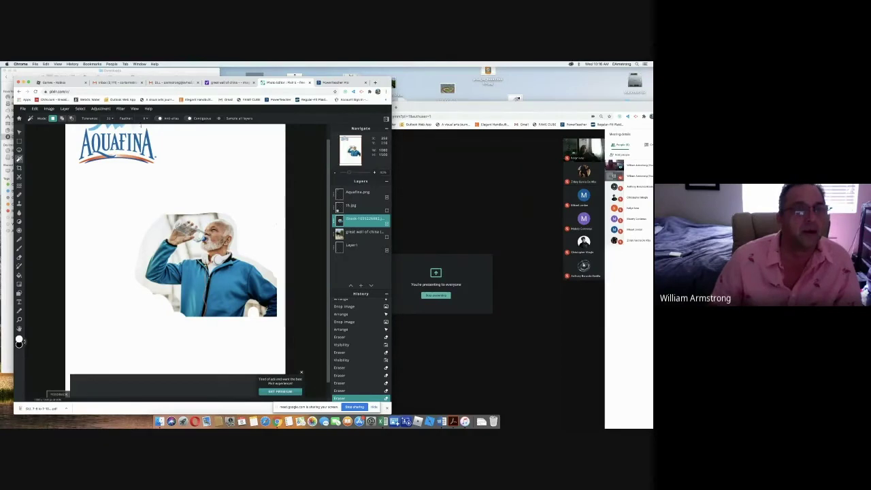
left_click(109, 119)
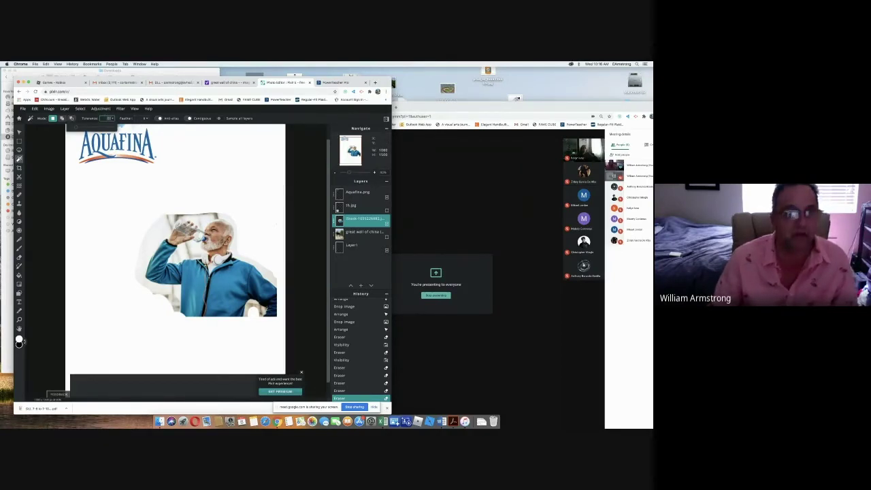
left_click(158, 229)
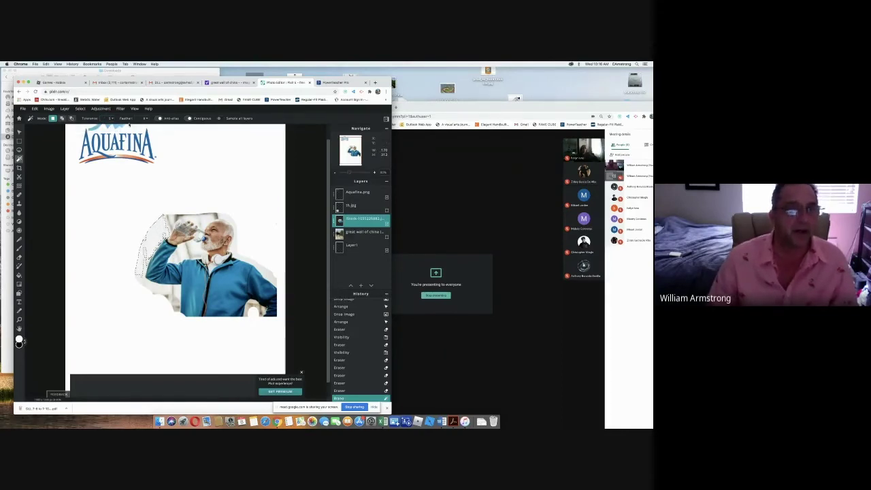
left_click(110, 118)
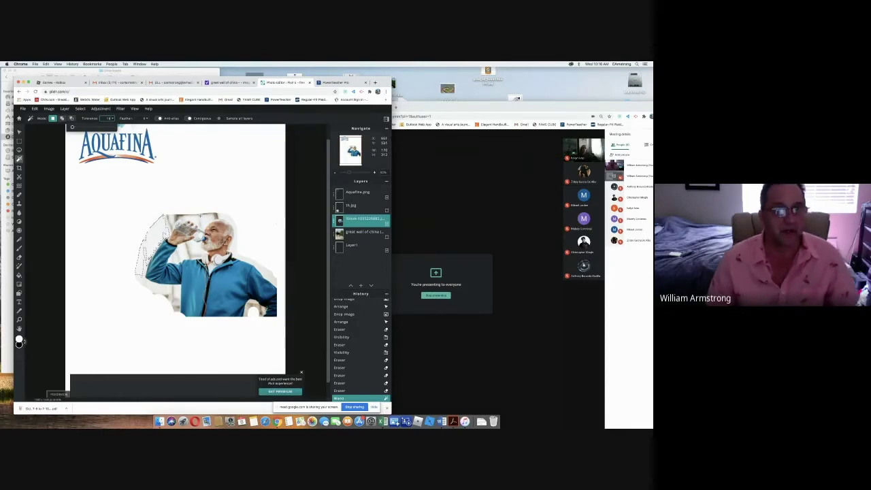
left_click(202, 217)
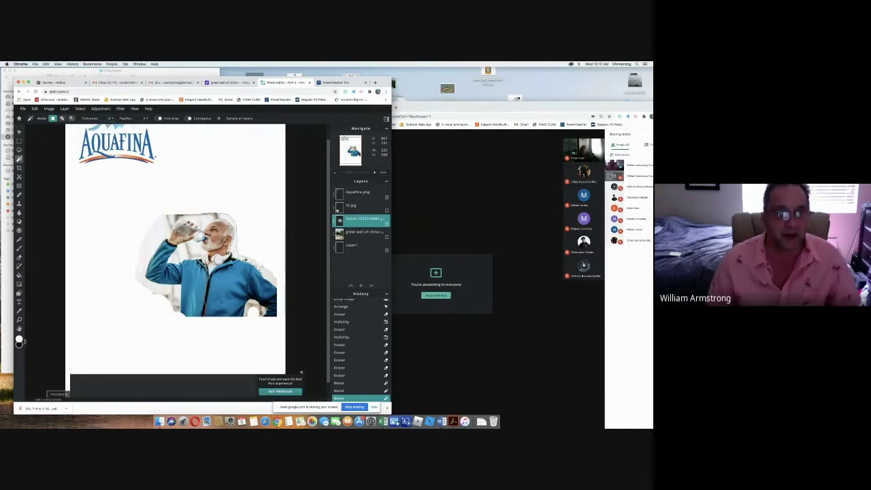
left_click(269, 254)
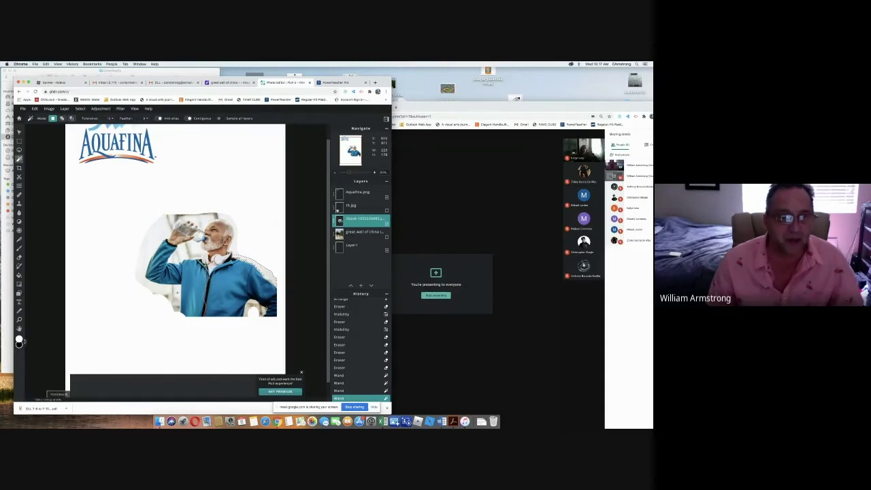
left_click(162, 289)
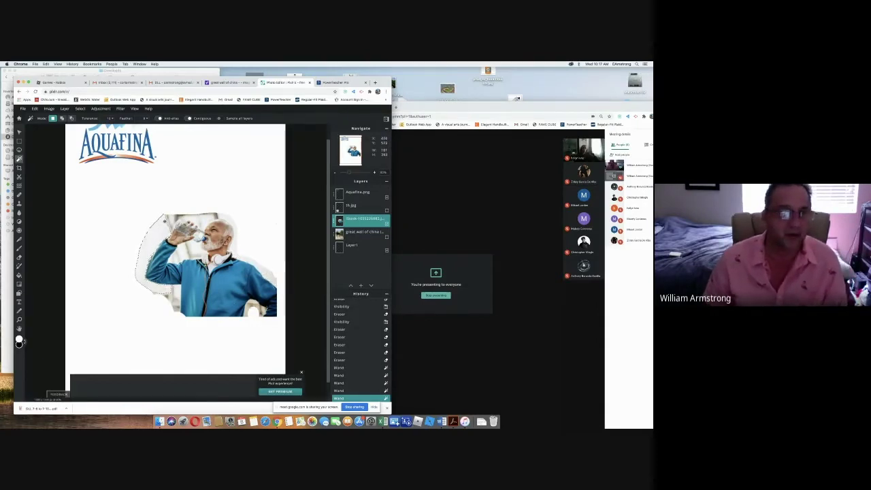
left_click(275, 225)
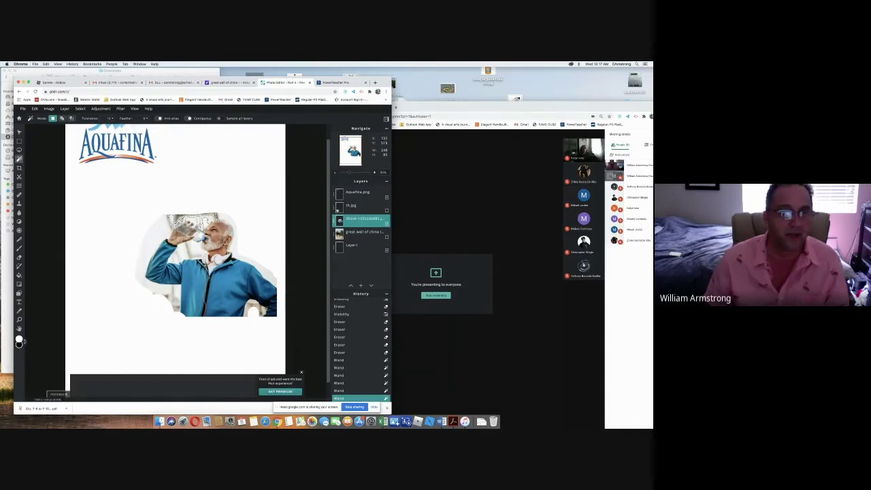
left_click(223, 215)
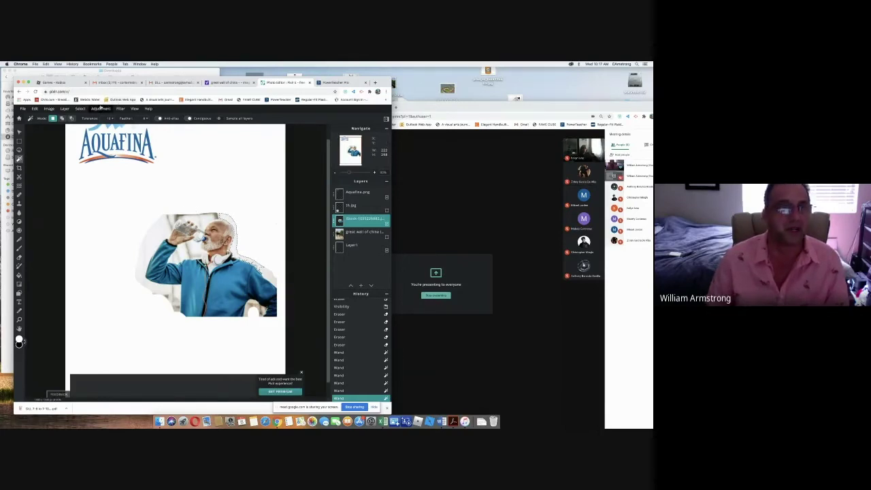
left_click(79, 108)
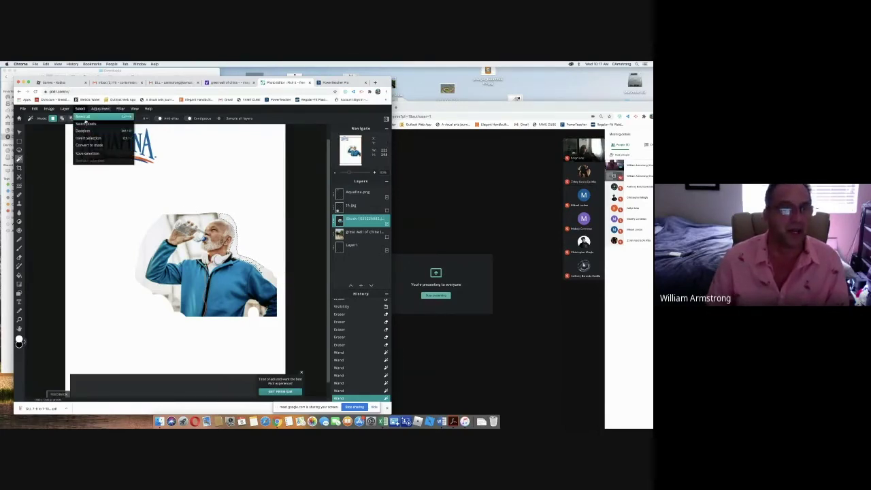
left_click(83, 130)
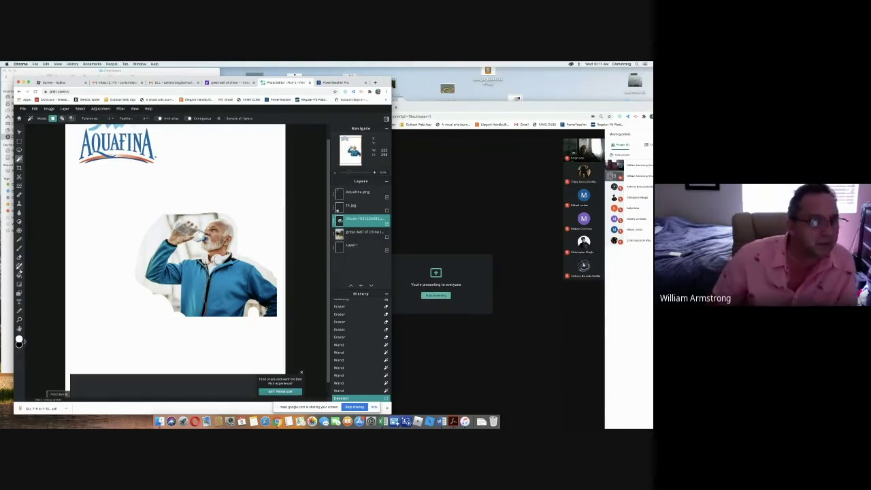
Erase more leftover background with the Eraser beside the man's raised arm and above his head
left_click(19, 258)
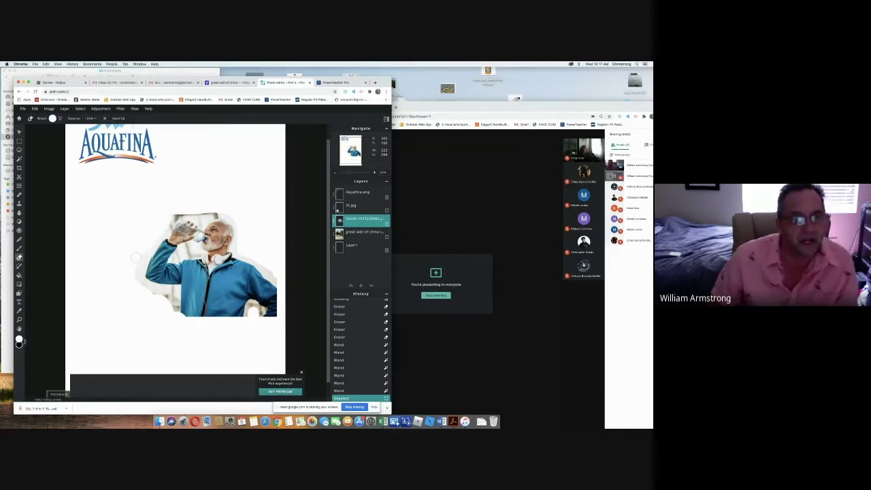
mouse_move(139, 268)
left_mouse_down()
mouse_move(147, 289)
mouse_move(173, 301)
left_mouse_up()
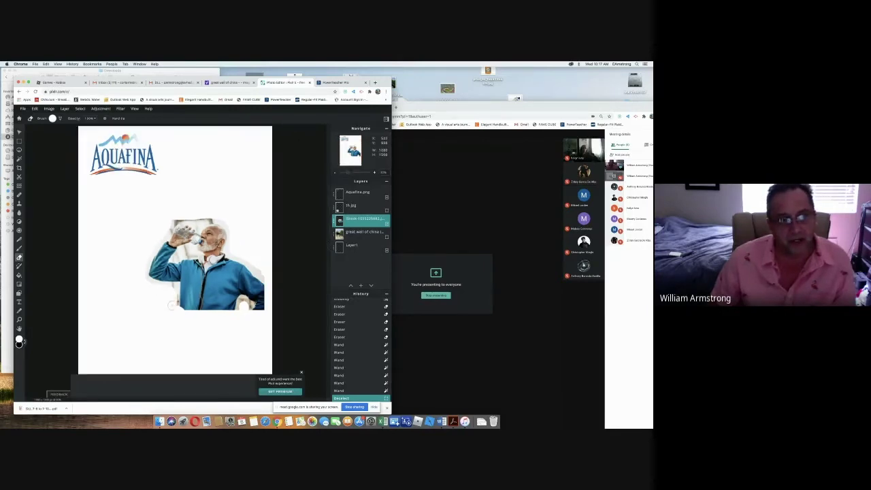
scroll(180, 215, "up", 3)
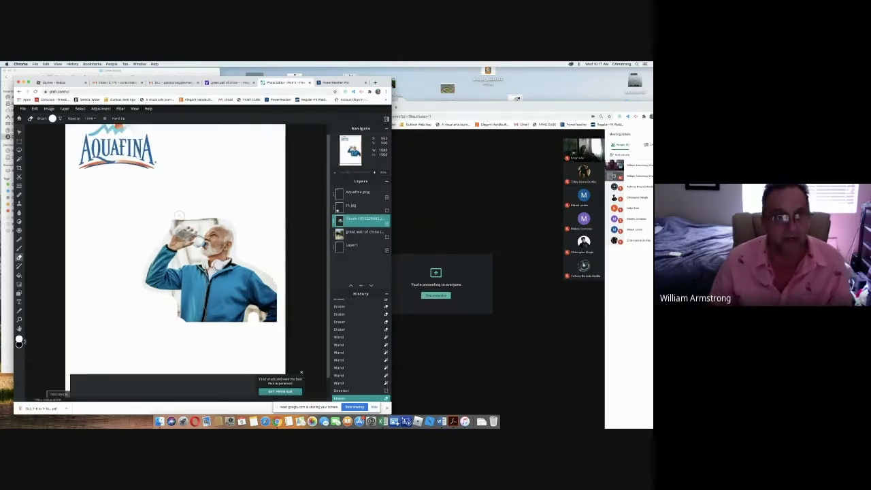
scroll(185, 206, "up", 1)
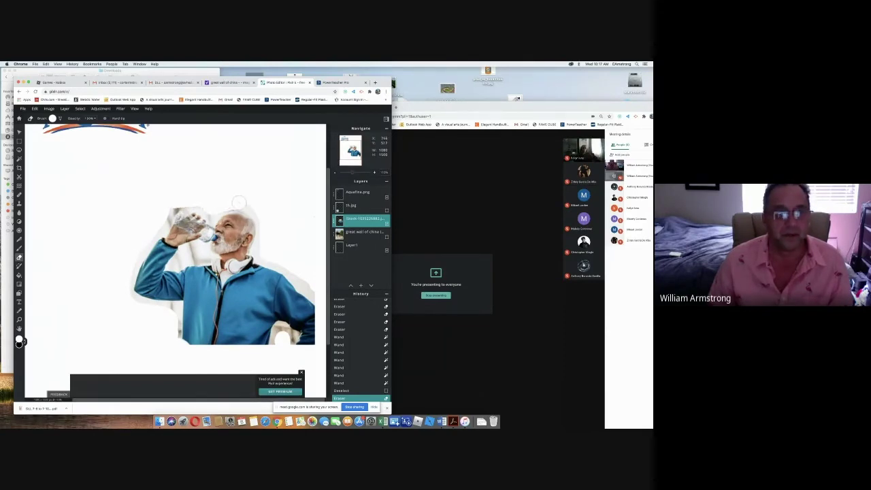
scroll(250, 203, "down", 2)
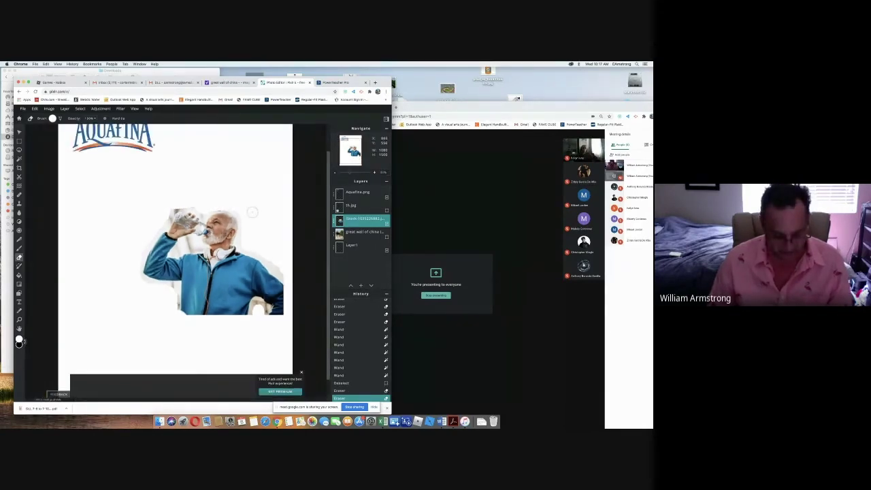
Erase leftover background in the gap between the water bottle and the man's forehead with the Eraser
scroll(251, 212, "up", 1)
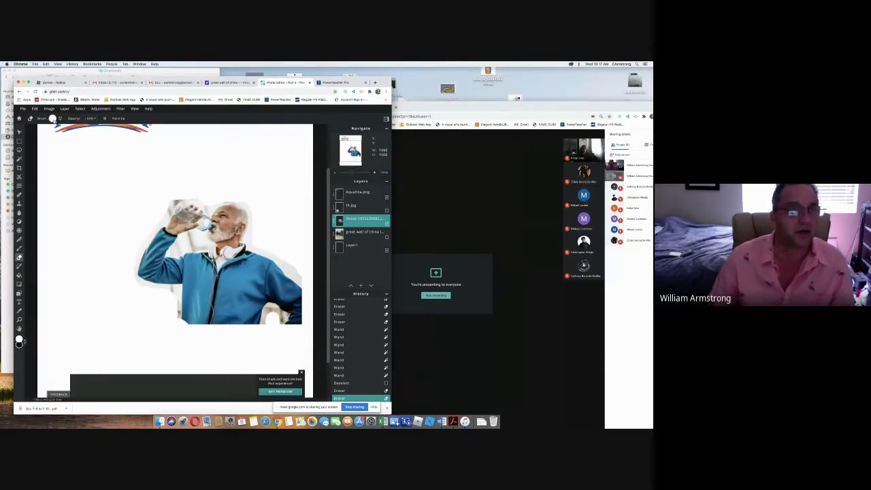
left_click(58, 118)
left_click(60, 119)
left_click(60, 120)
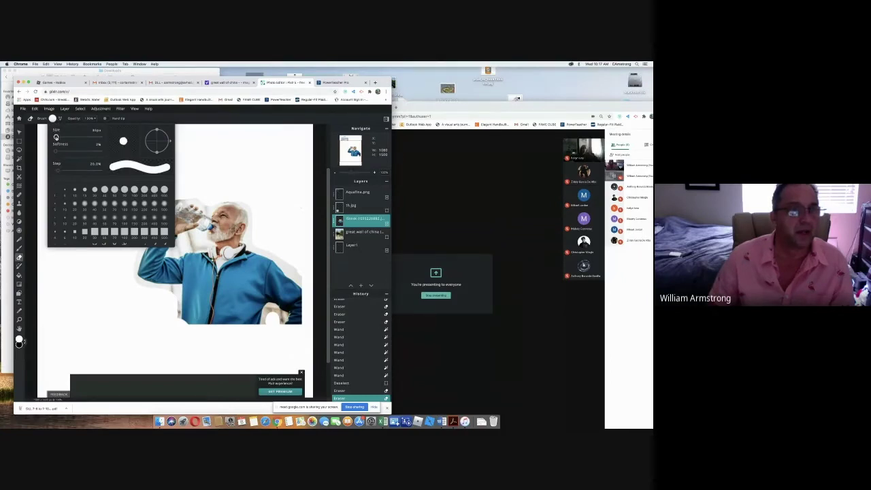
left_click(194, 198)
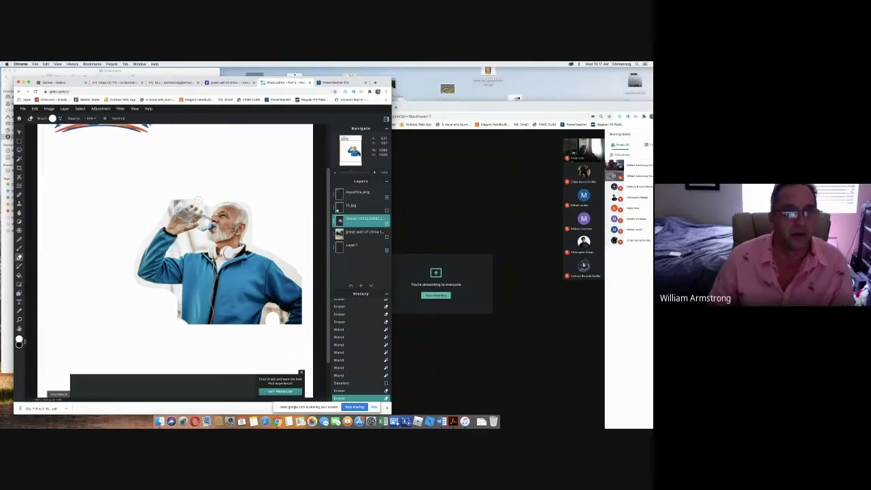
left_click(200, 202)
Reduce the Eraser brush to a very small size and erase more background along the upper edge of the man's bottle
left_click(57, 120)
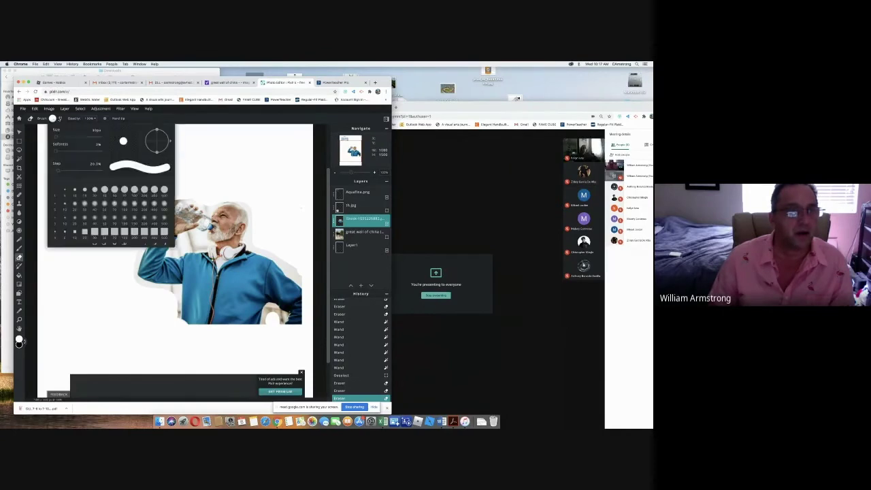
left_click_drag(57, 134, 55, 136)
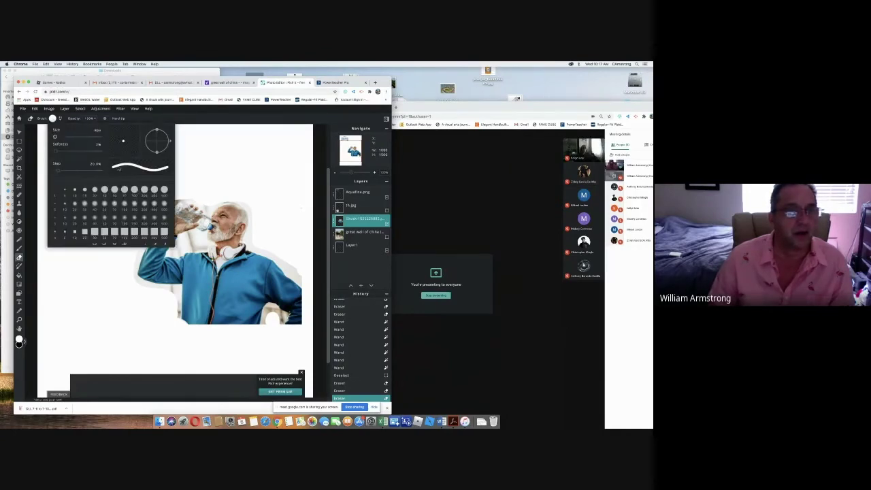
left_click(196, 195)
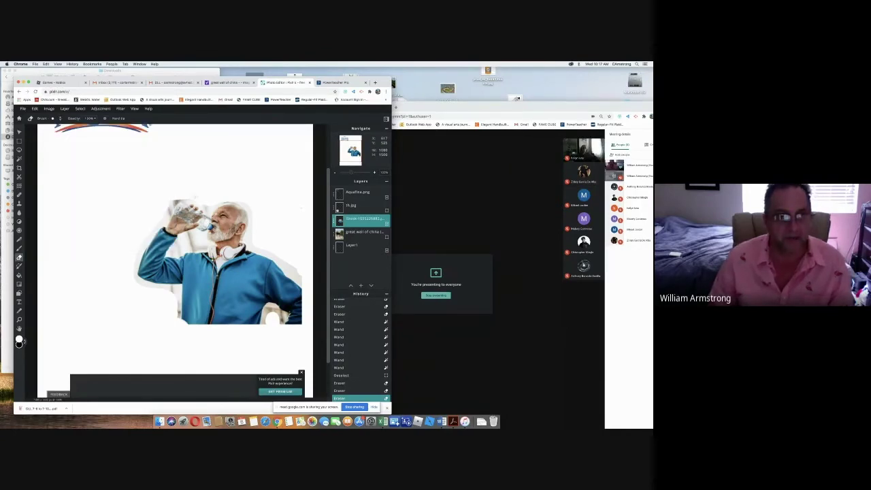
key("super+plus")
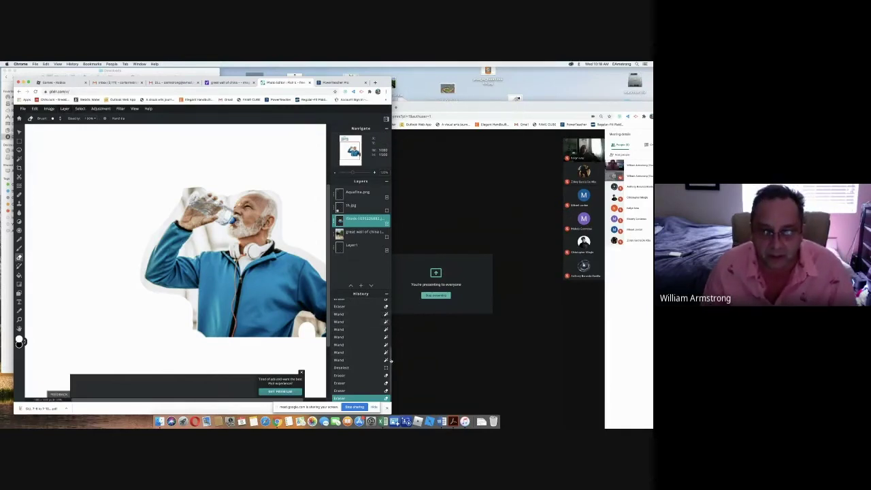
Erase a test X across the man's jacket and roll back both strokes through the history
left_click_drag(227, 271, 265, 308)
left_click_drag(275, 278, 234, 309)
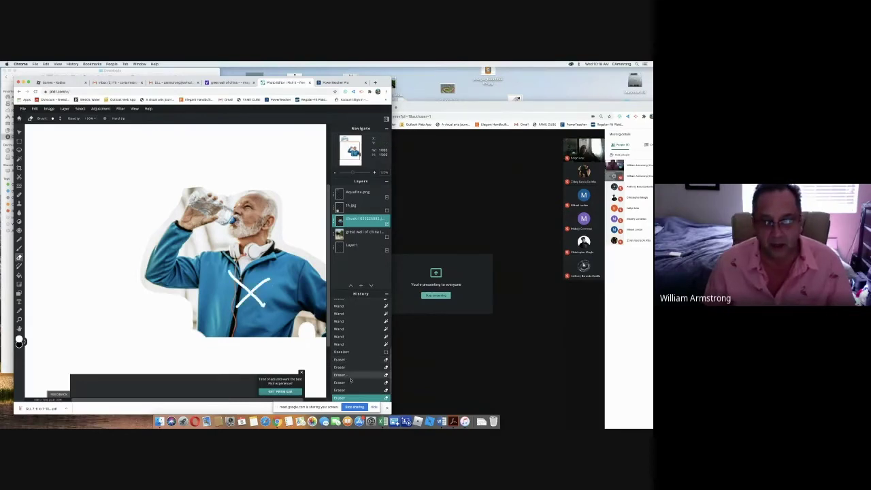
left_click(364, 390)
left_click(363, 382)
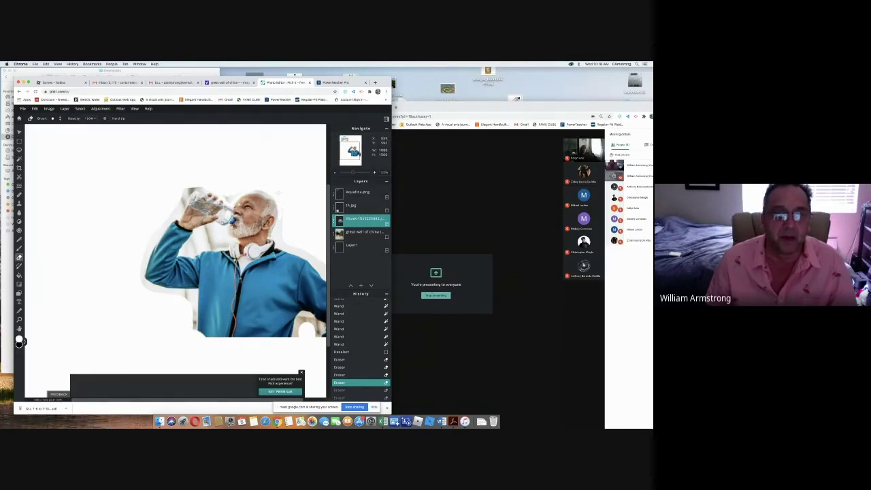
Erase the background above the man's bottle, enlarge the Eraser brush slightly and continue erasing around the bottle
key("ctrl+shift+z")
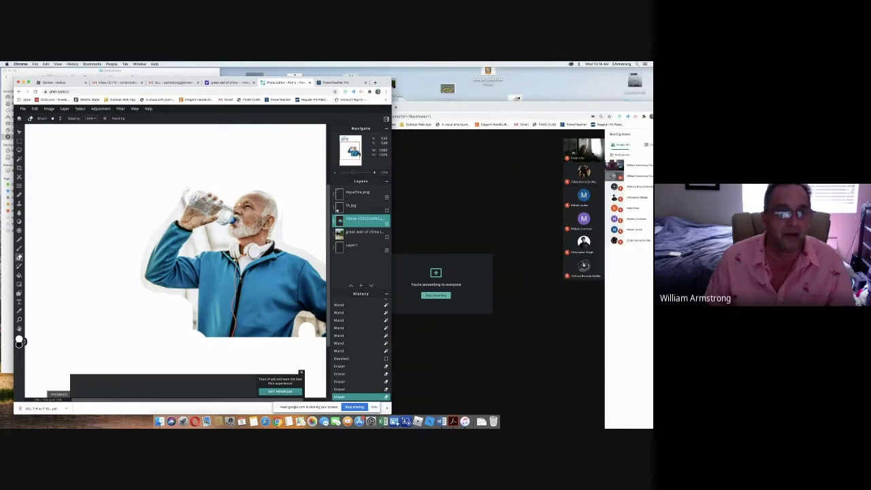
left_click(190, 197)
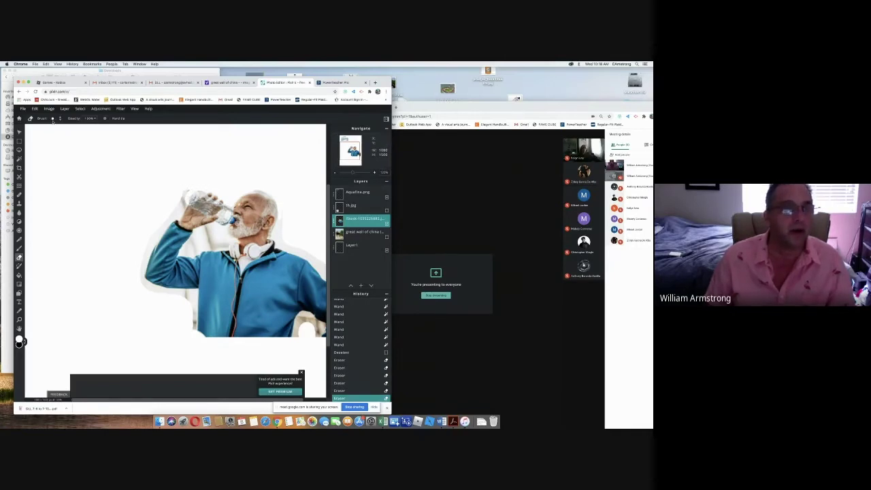
left_click(52, 119)
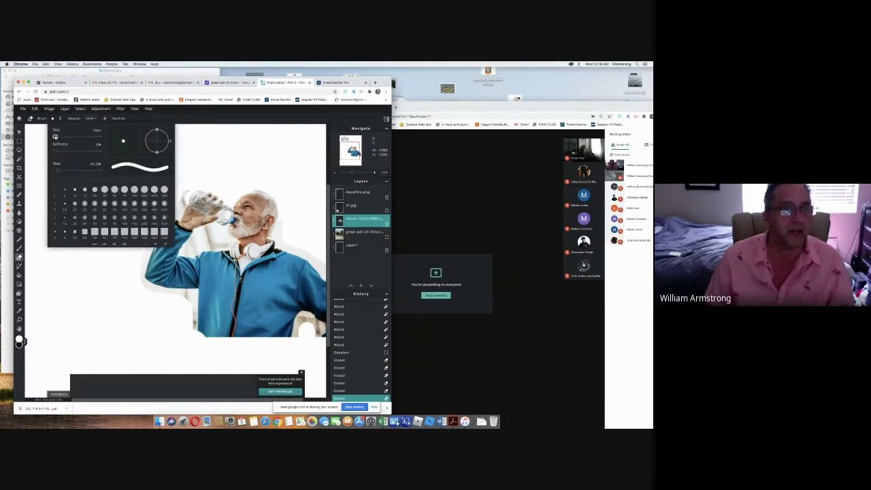
left_click(133, 257)
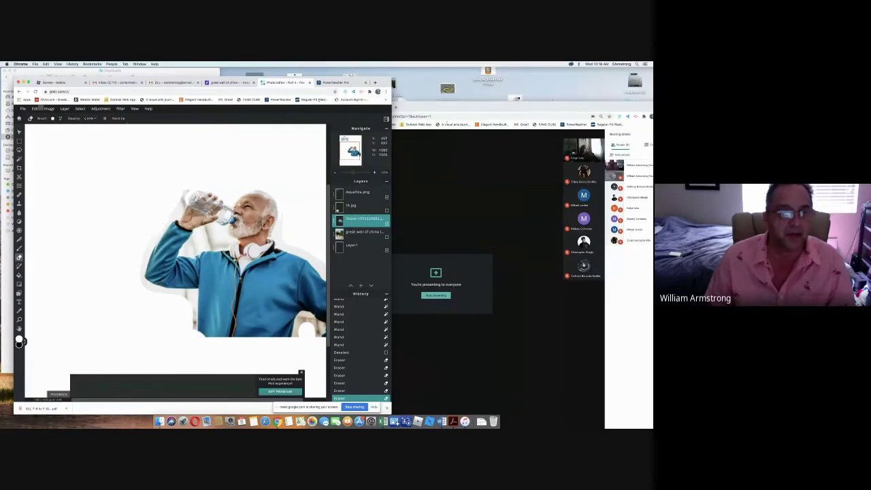
key("ctrl+minus")
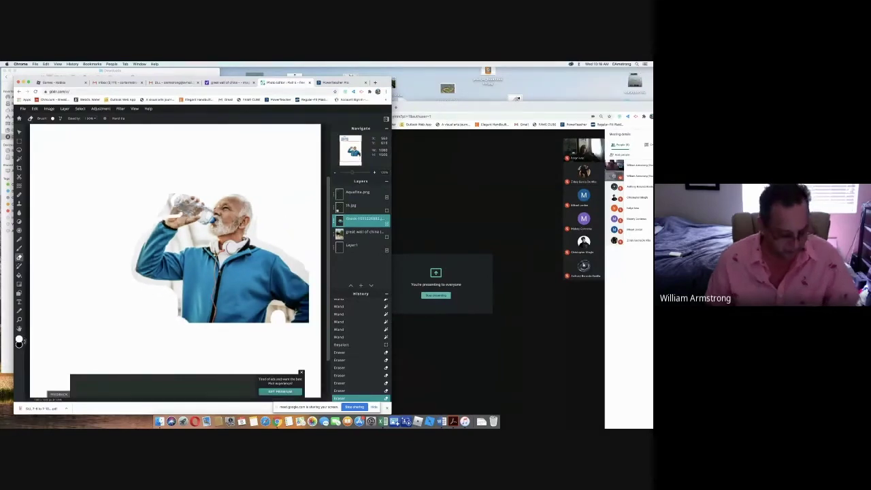
Undo the last Eraser stroke over the bottle and erase the remaining background beside the man's raised hand and bottle
key("ctrl+z")
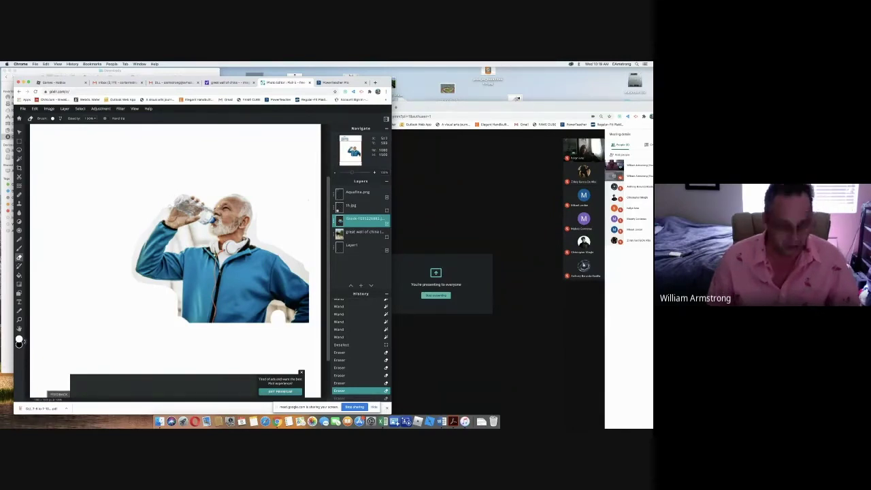
key("ctrl+y")
key("ctrl+plus")
key("ctrl+plus")
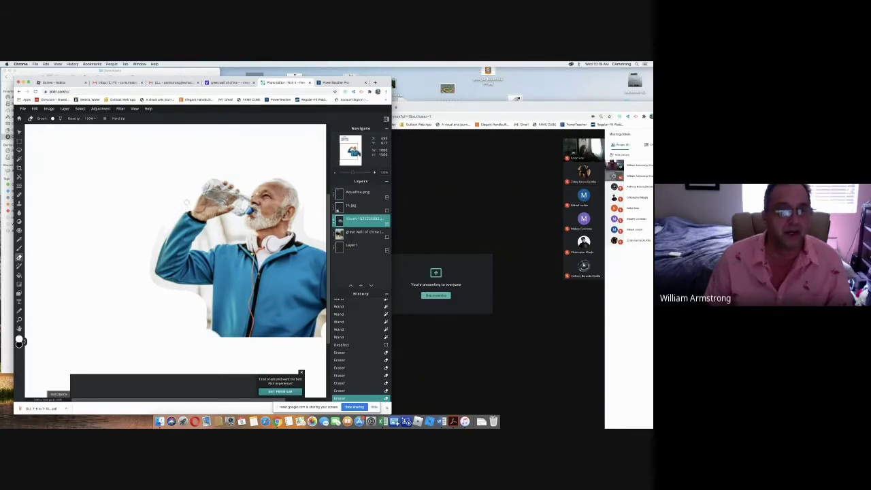
left_click(189, 201)
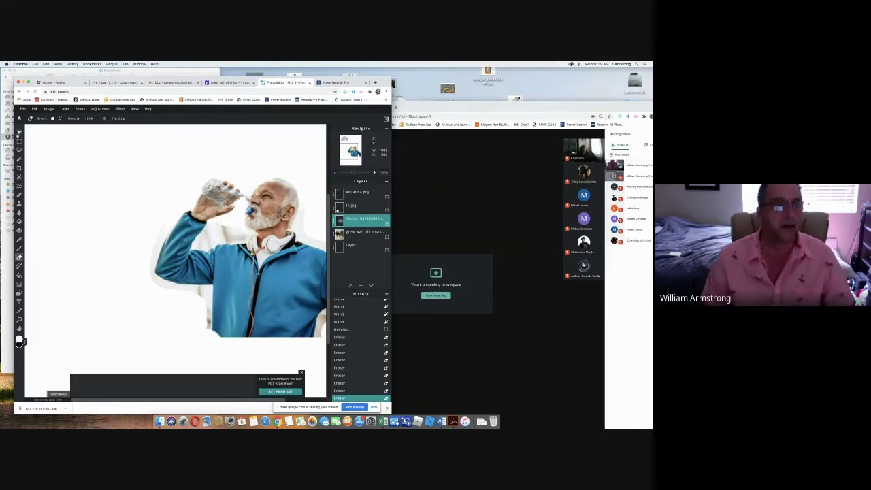
Show the th.jpg bottle layer and move the Aquafina bottle up beside the man's raised elbow, slightly below it
key("v")
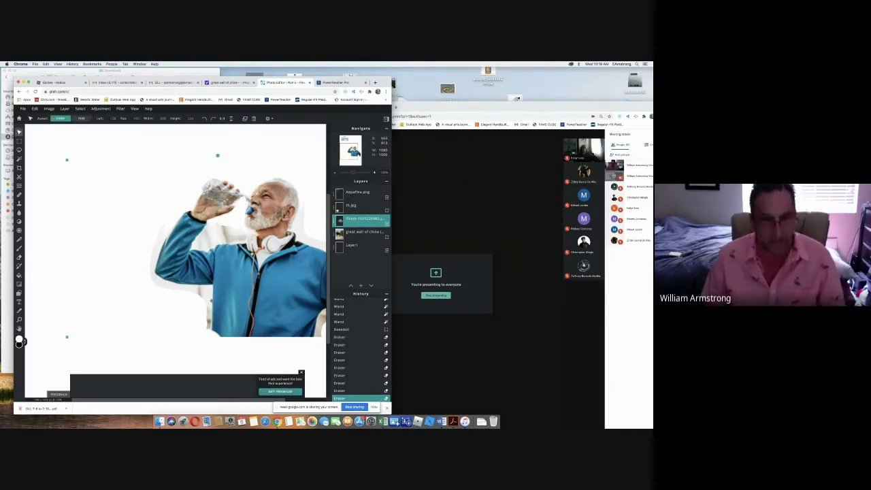
scroll(211, 301, "down", 4)
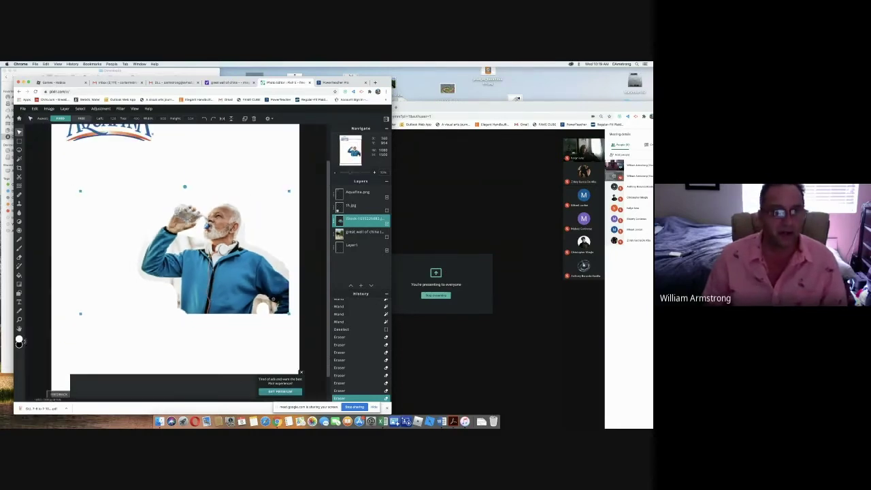
left_click(333, 209)
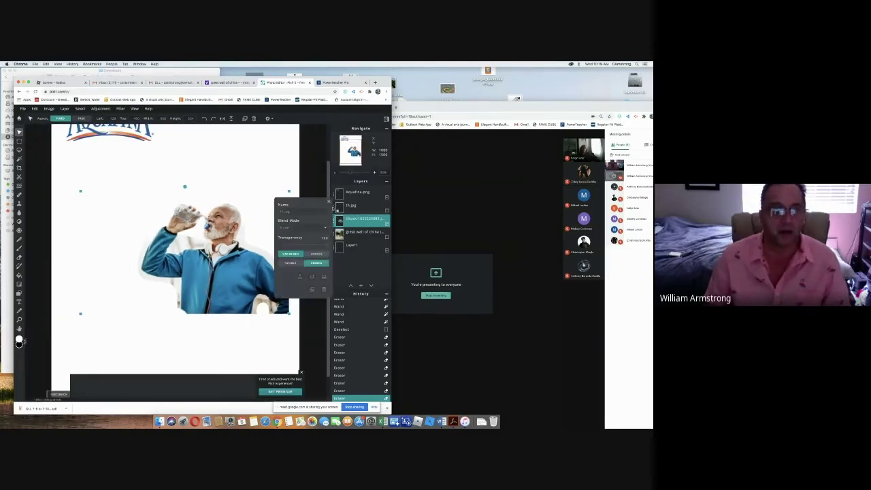
left_click(350, 206)
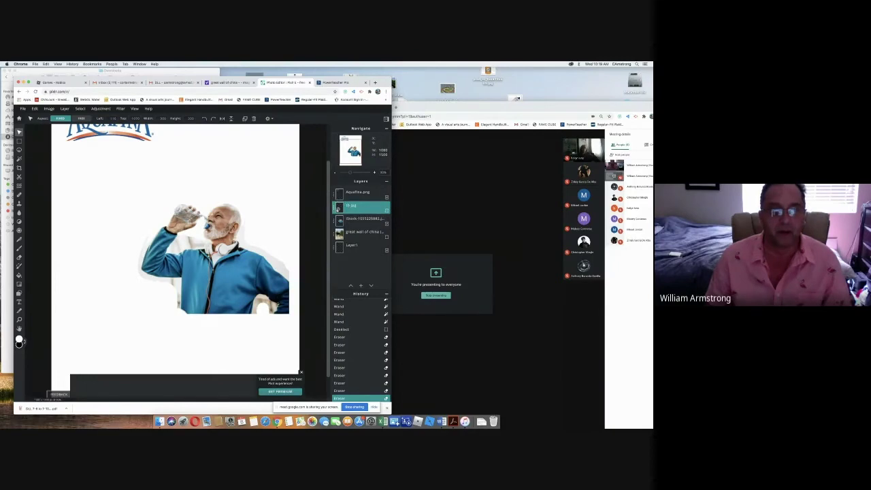
left_click(387, 211)
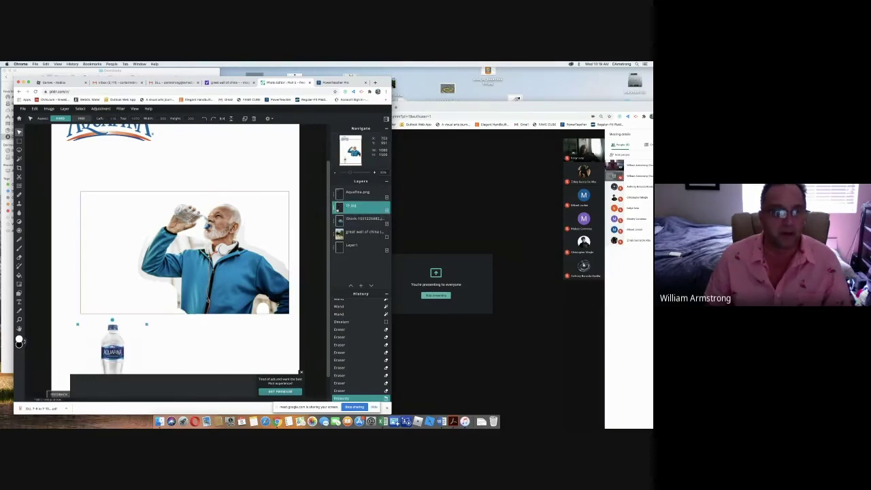
left_click_drag(115, 314, 123, 211)
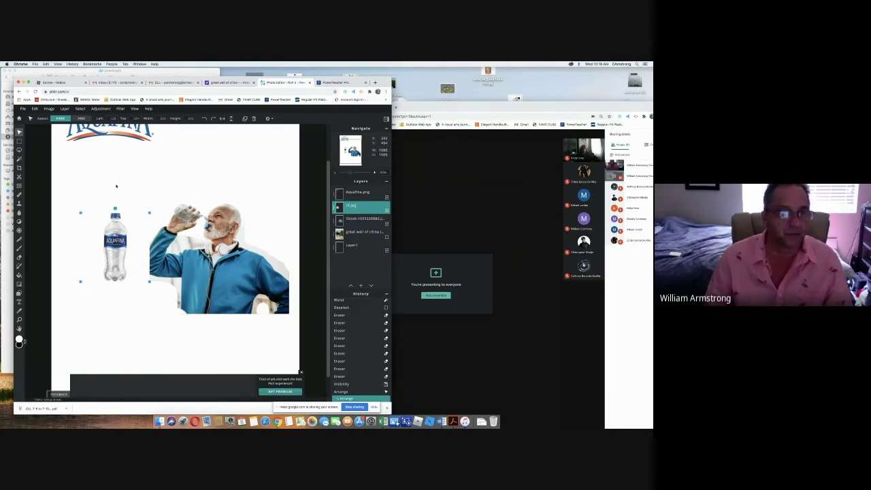
left_click_drag(113, 224, 111, 282)
Show the Great Wall background layer and shift the bottle layer slightly on the stone wall beside the man
left_click(361, 233)
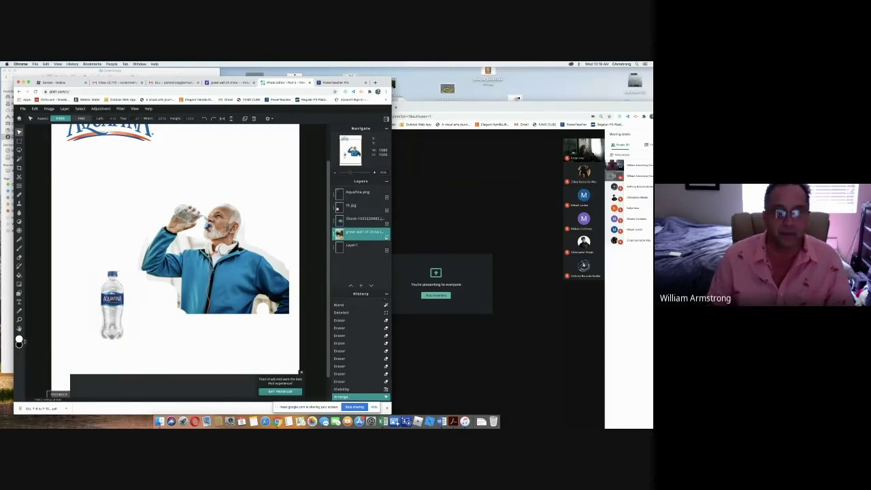
left_click(387, 234)
left_click(354, 206)
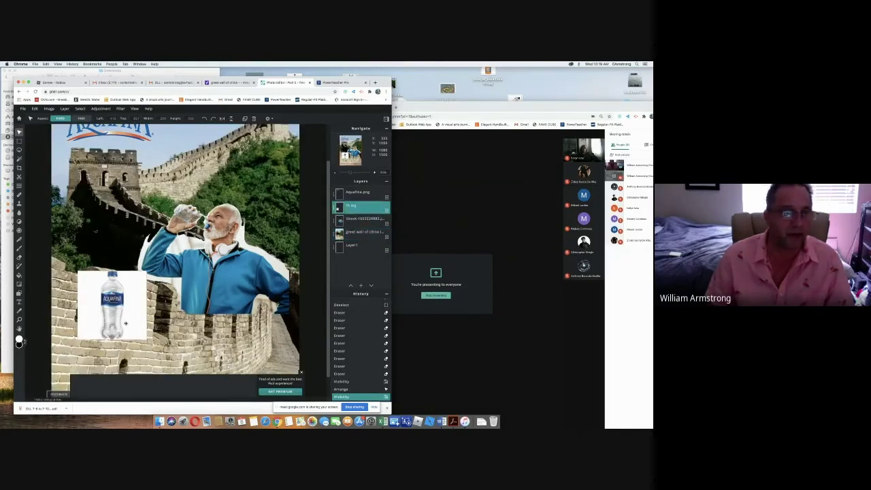
left_click_drag(116, 320, 113, 307)
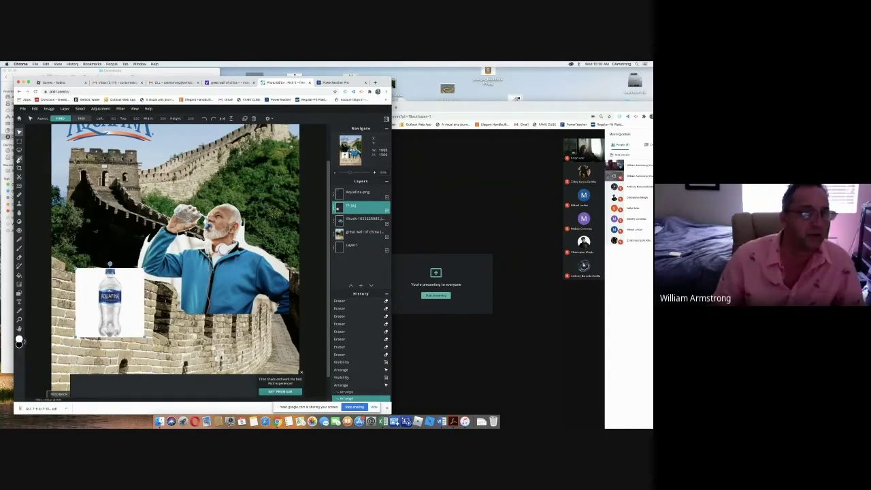
Select the white background around the Aquafina bottle with the Wand, delete it and clear the selection
left_click(19, 159)
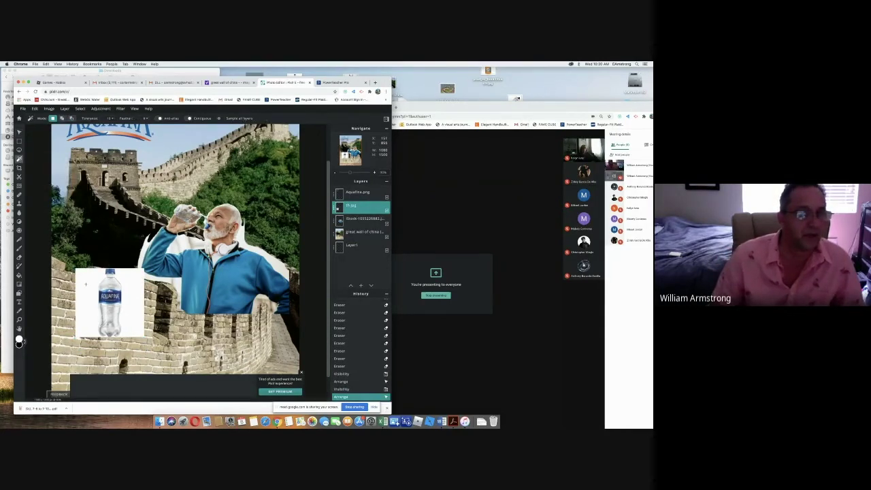
left_click(85, 285)
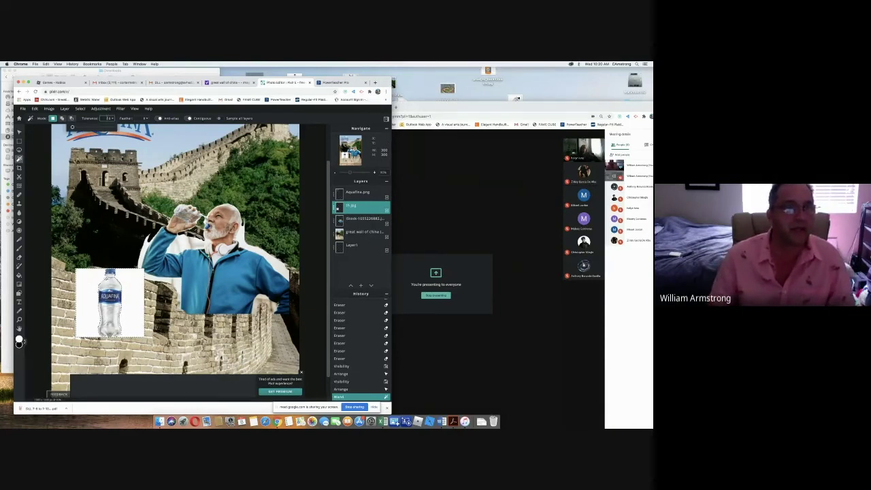
left_click(79, 109)
left_click(83, 129)
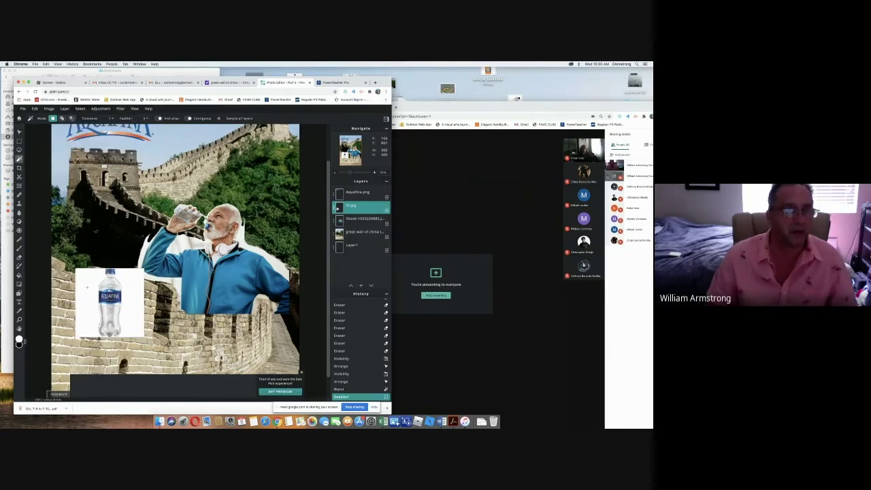
left_click(86, 288)
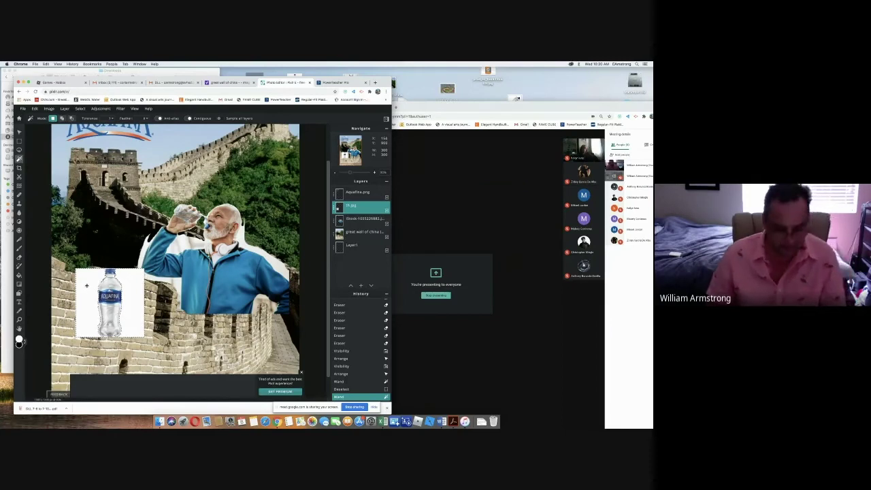
key("Delete")
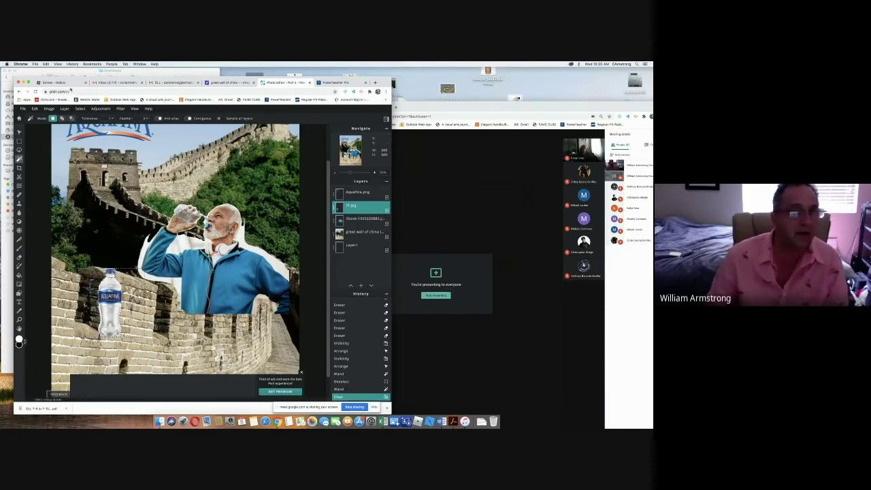
left_click(81, 108)
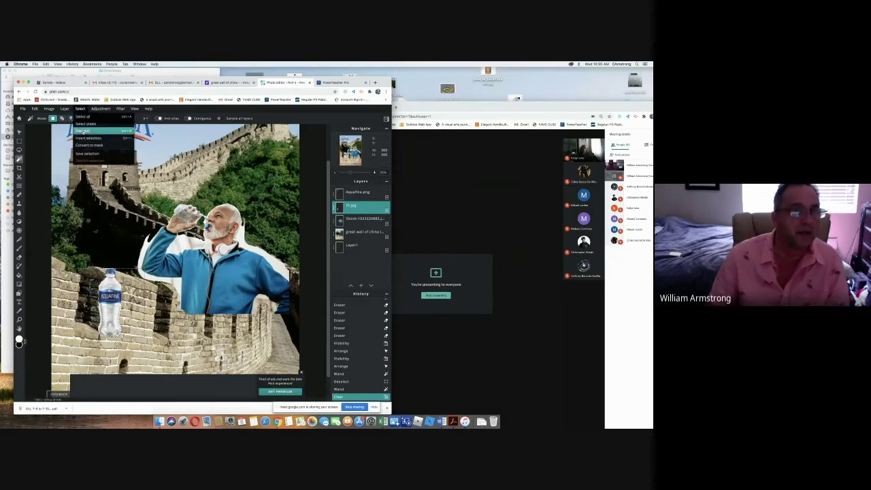
left_click(89, 125)
Move the cut-out bottle slightly up on the wall and rotate it 90 degrees to the right
key("v")
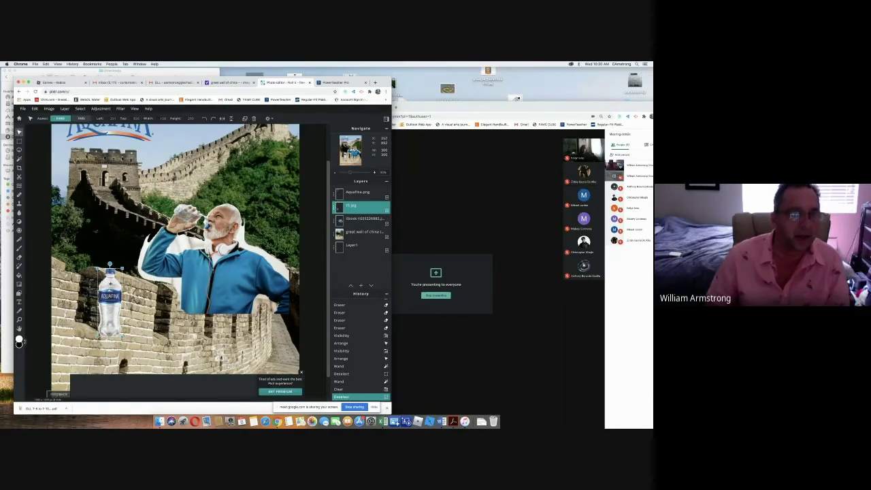
left_click_drag(109, 300, 111, 295)
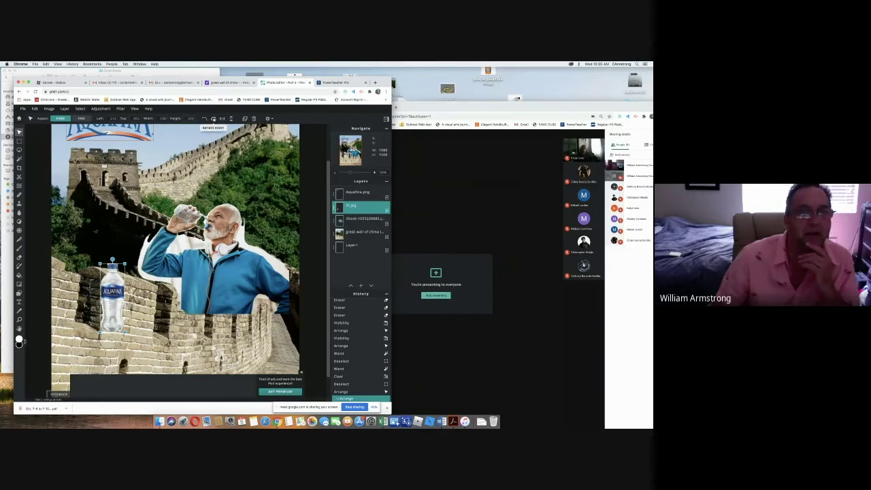
left_click(213, 119)
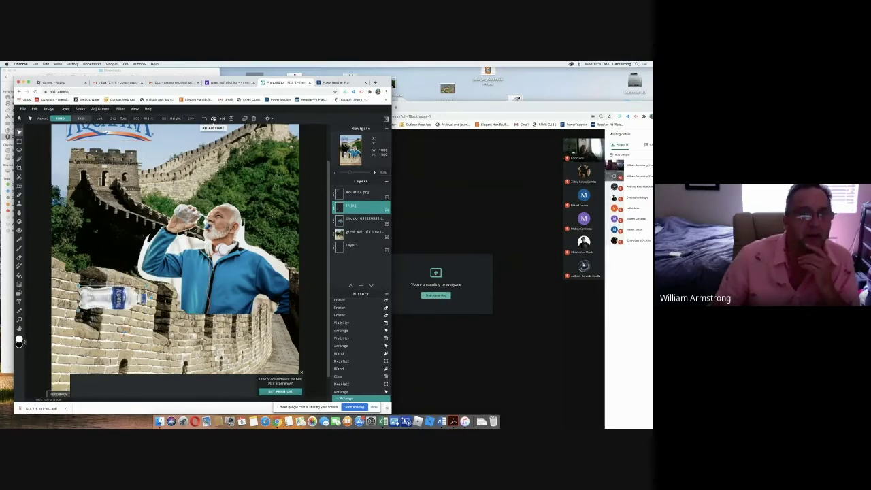
Move the rotated Aquafina bottle from the stone wall onto the bottle in the man's hand, with its cap at his mouth
left_click_drag(112, 297, 195, 181)
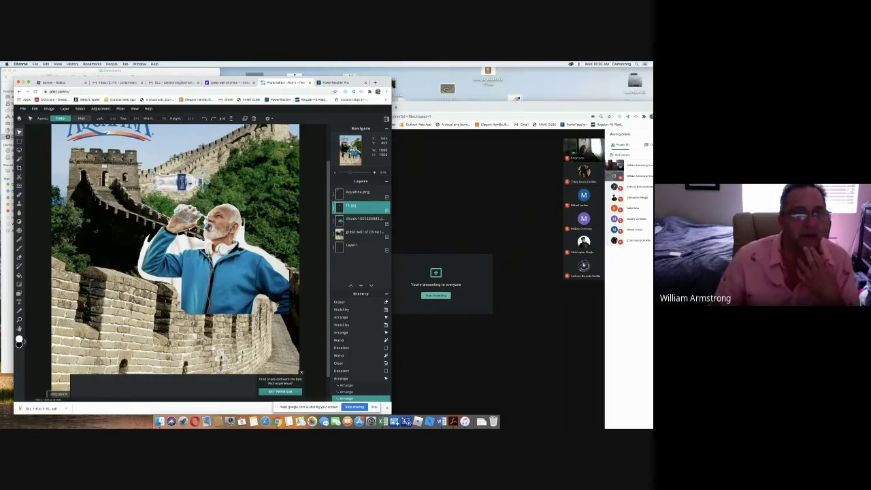
left_click_drag(181, 183, 185, 222)
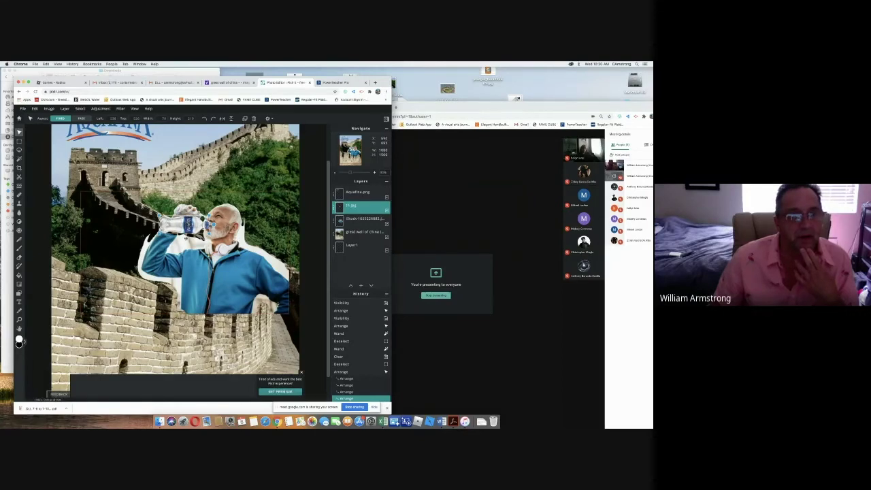
left_click_drag(184, 222, 181, 221)
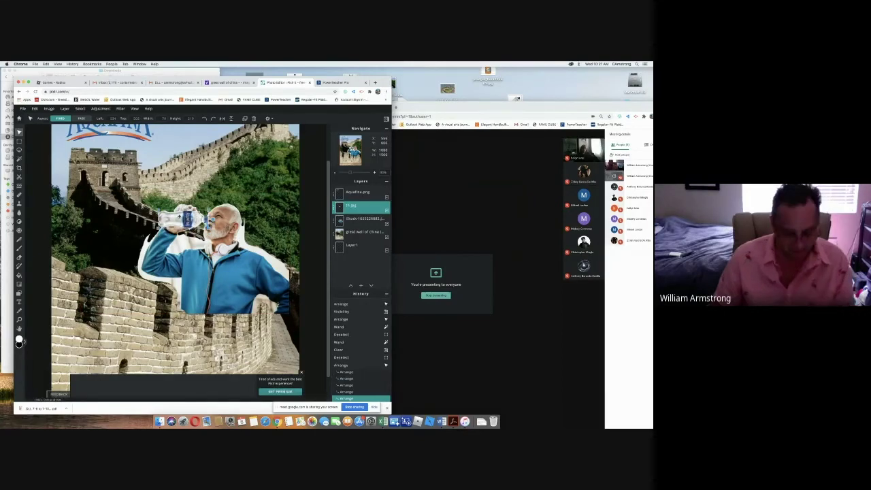
scroll(181, 220, "up", 1)
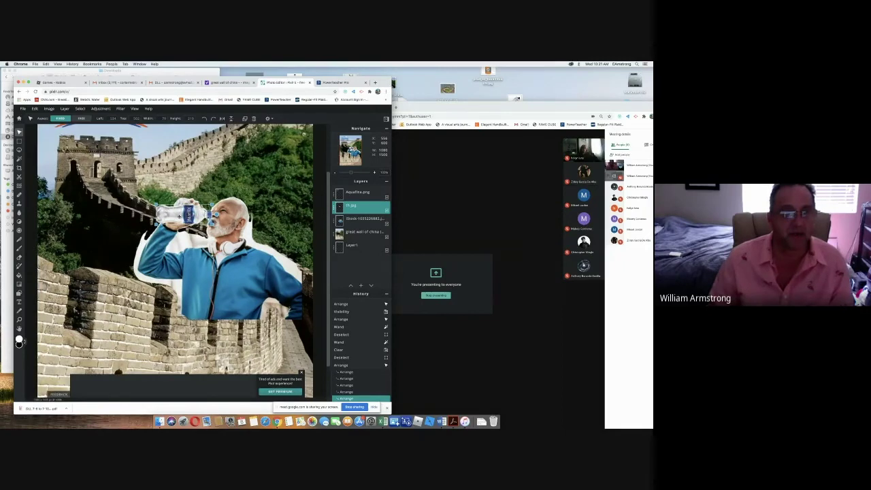
scroll(181, 217, "up", 1)
mouse_move(189, 208)
left_mouse_down()
mouse_move(188, 166)
mouse_move(190, 217)
mouse_move(173, 223)
mouse_move(192, 214)
left_mouse_up()
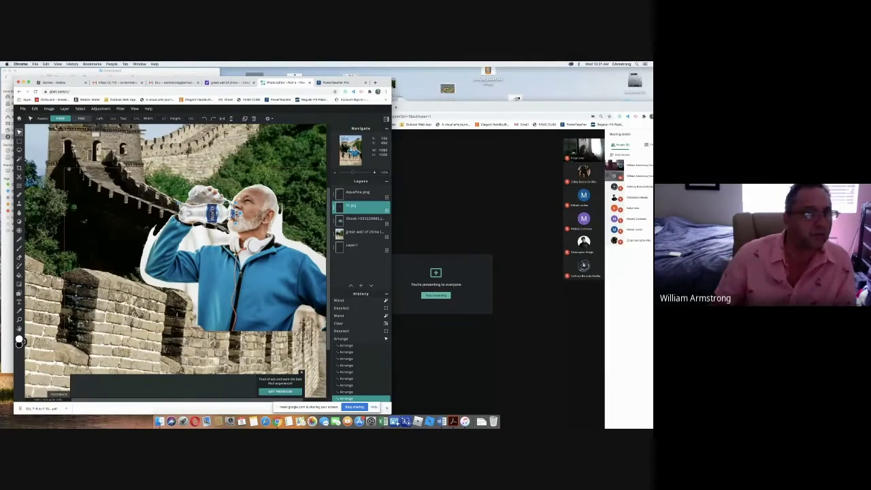
left_click(49, 108)
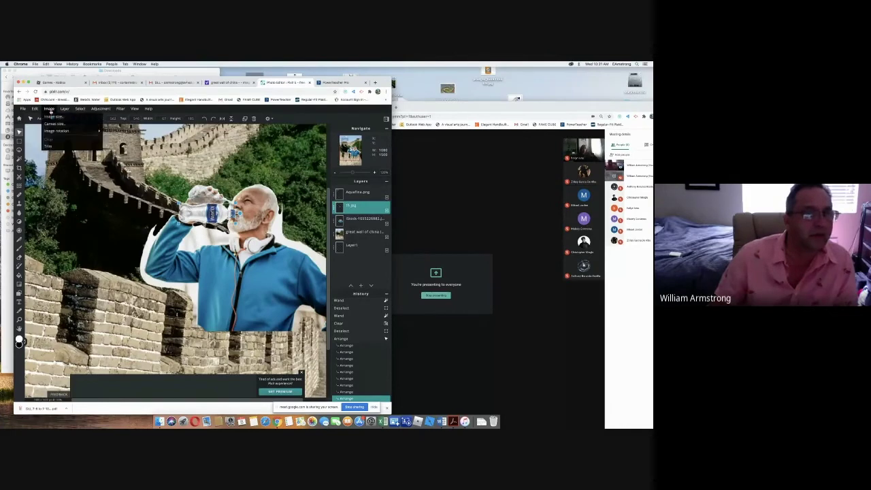
mouse_move(51, 131)
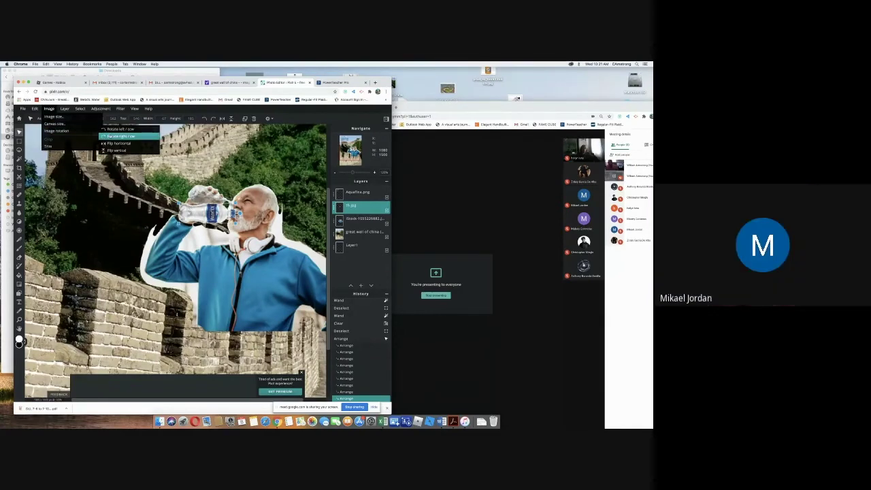
left_click(123, 137)
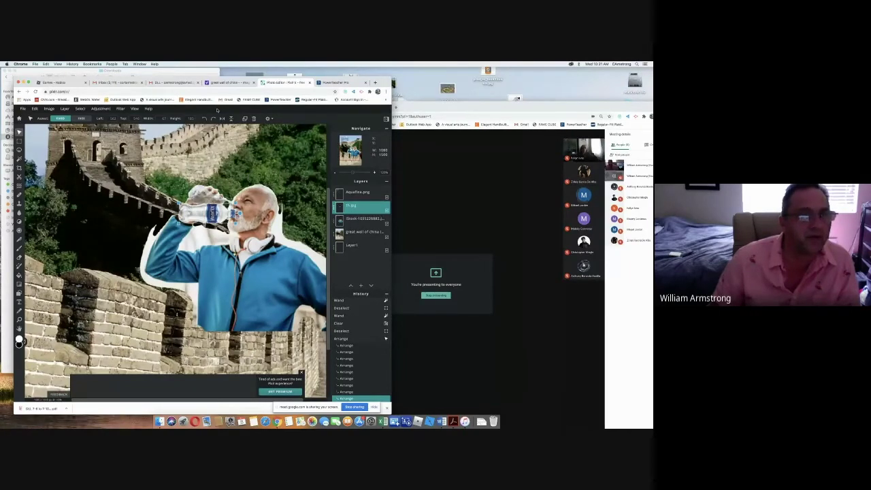
Set the bottle's aspect to free and tilt it cap-down toward the man's mouth, covering the original bottle in his hand
left_click(81, 119)
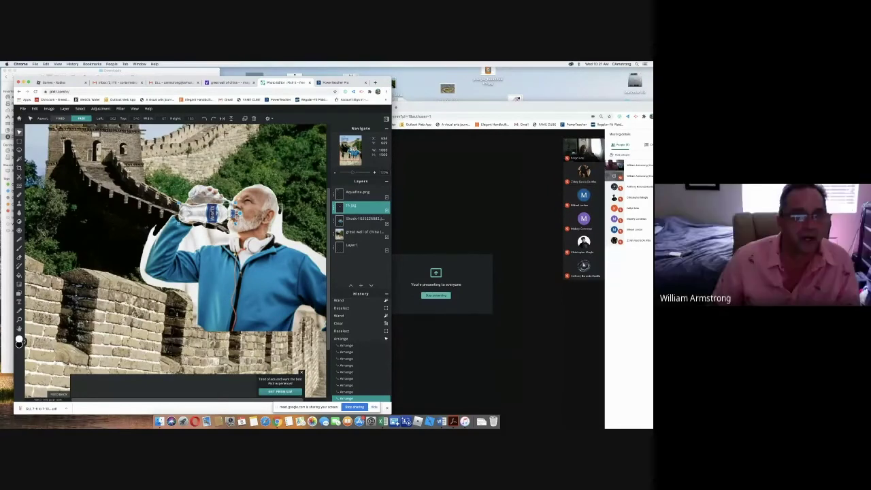
left_click_drag(241, 214, 238, 223)
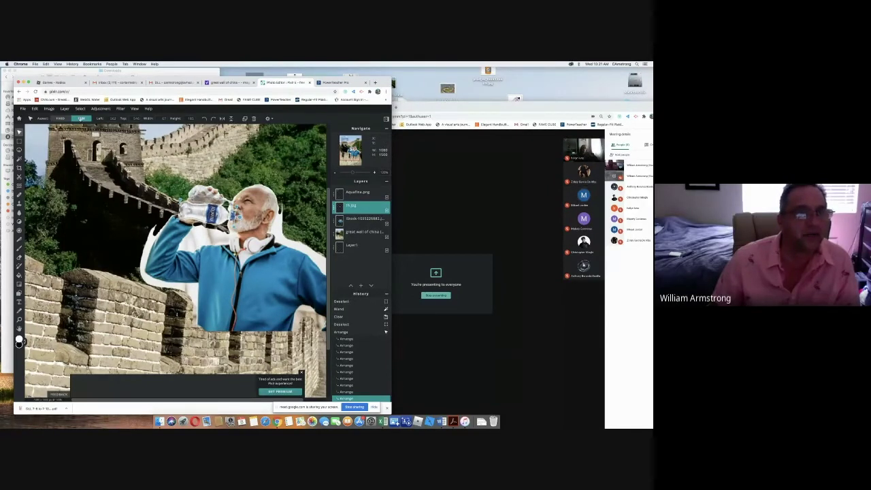
left_click(81, 118)
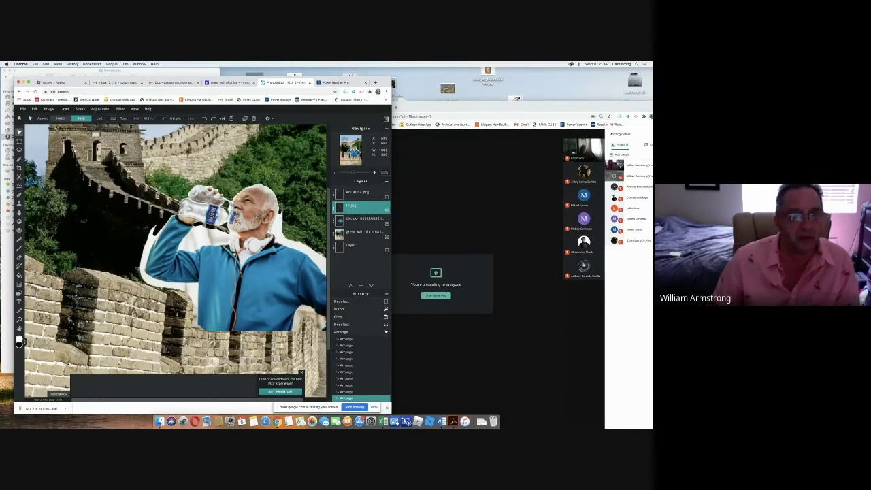
mouse_move(218, 215)
left_mouse_down()
mouse_move(213, 202)
mouse_move(218, 225)
mouse_move(215, 208)
left_mouse_up()
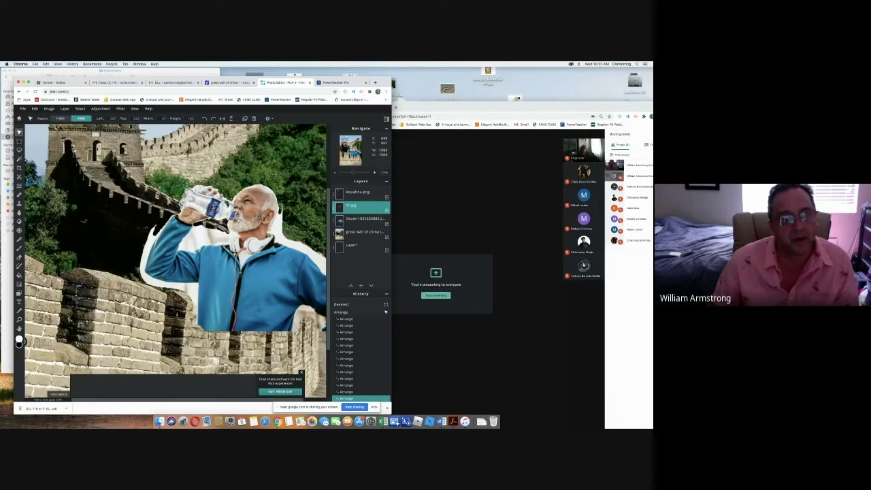
left_click(215, 208)
left_click_drag(216, 209, 239, 226)
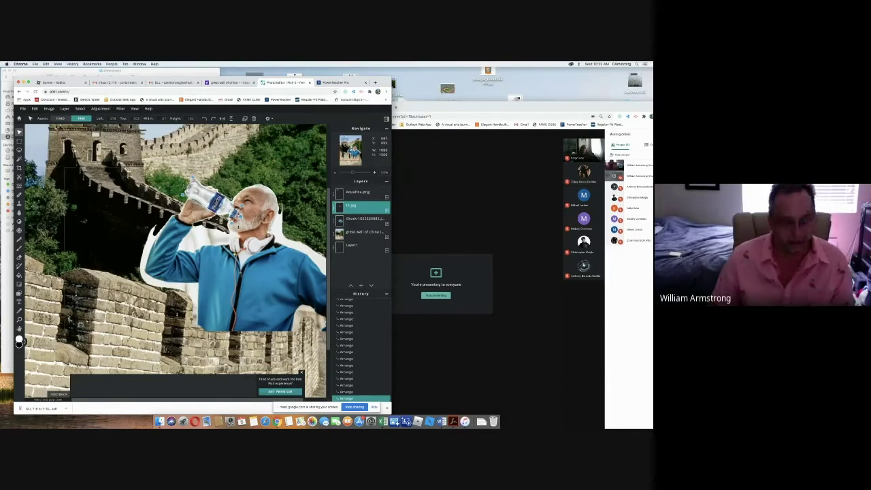
Move the tilted Aquafina bottle down onto the man's sleeve and make the man's photo layer active for the Eraser
scroll(239, 225, "up", 3)
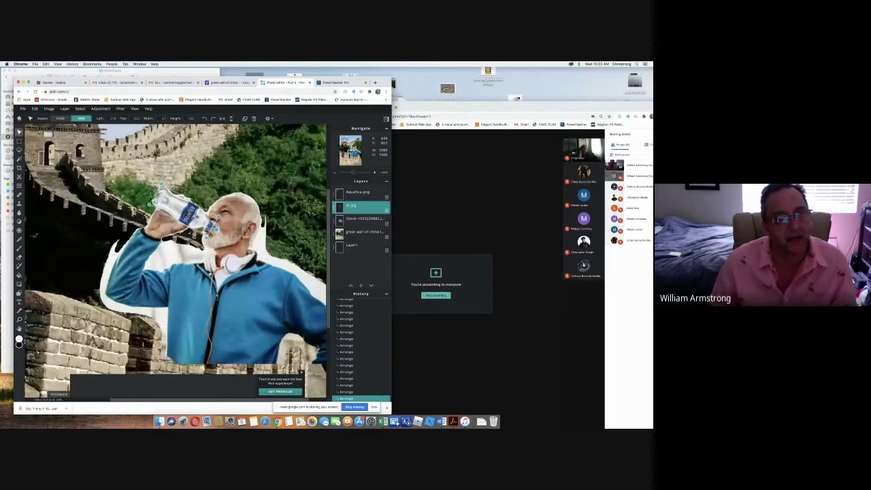
left_click_drag(186, 194, 40, 234)
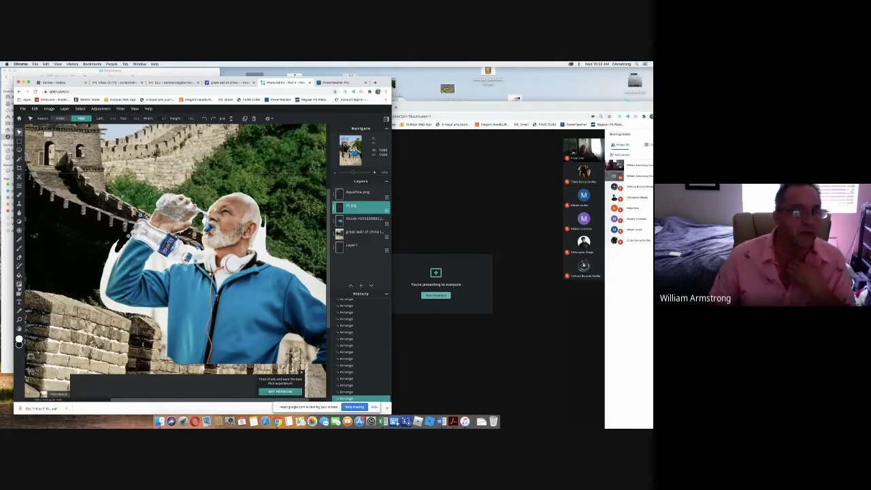
left_click(19, 258)
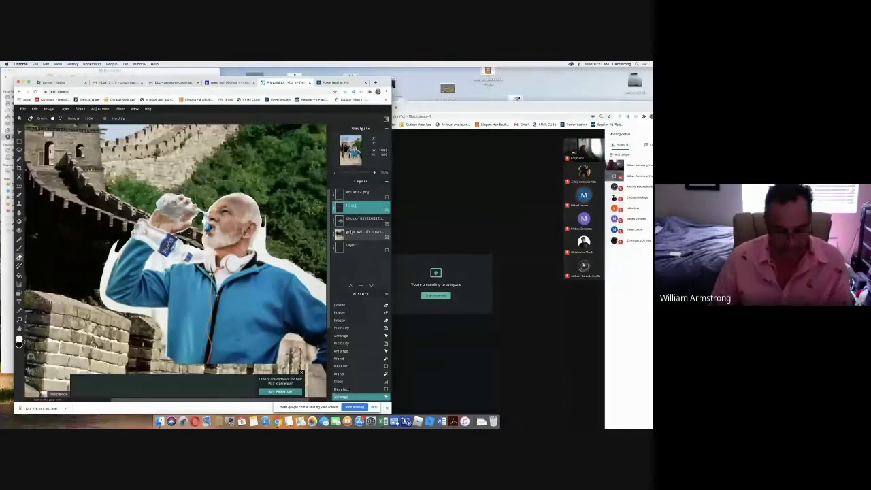
key("XF86AudioRaiseVolume")
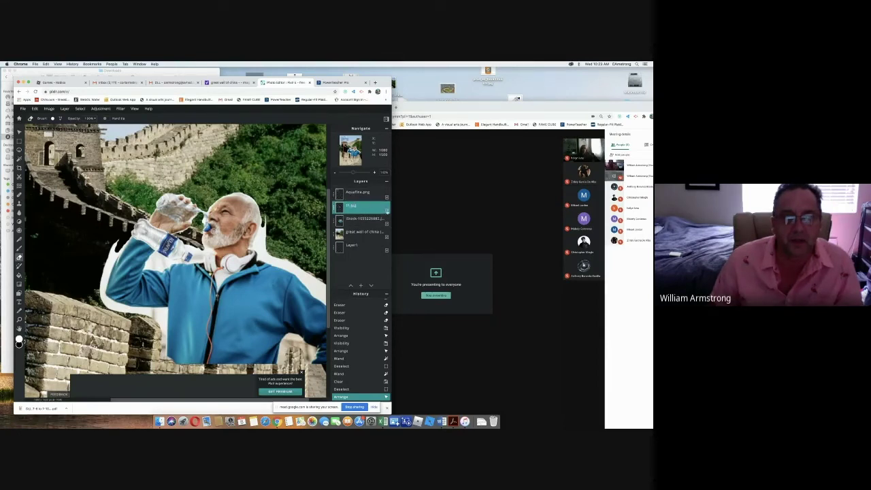
left_click(388, 212)
left_click(387, 212)
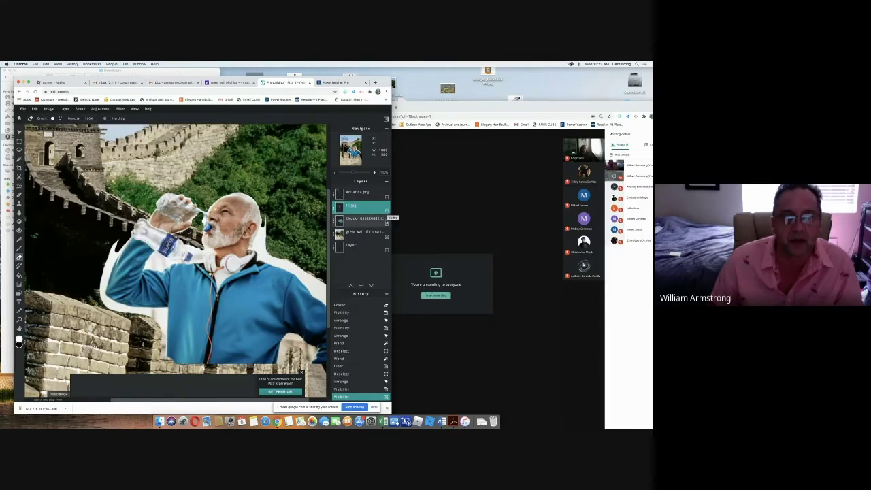
left_click(387, 223)
left_click(386, 223)
left_click(368, 218)
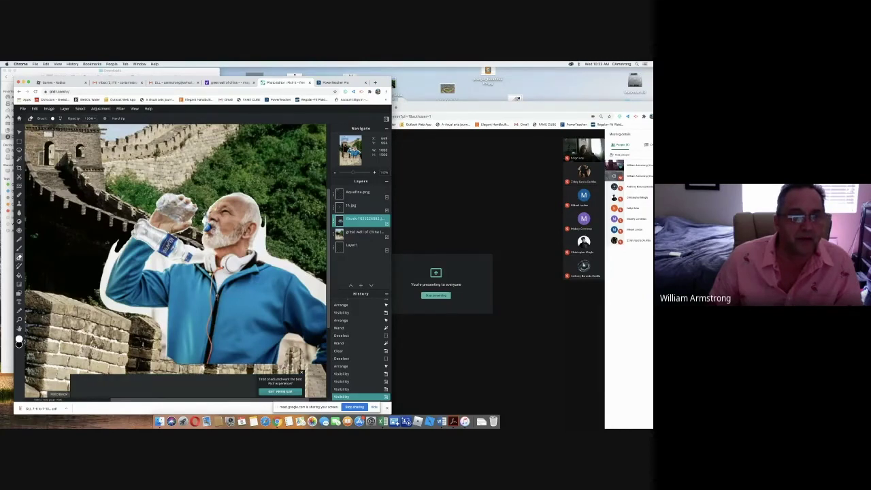
Erase small areas along the neck and upper edge of the original bottle on the man's photo layer
left_click_drag(205, 216, 206, 213)
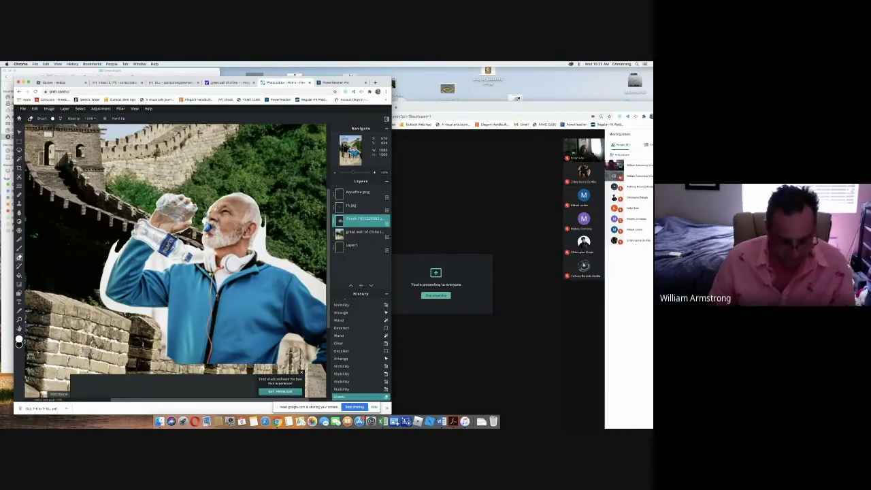
scroll(206, 213, "up", 3)
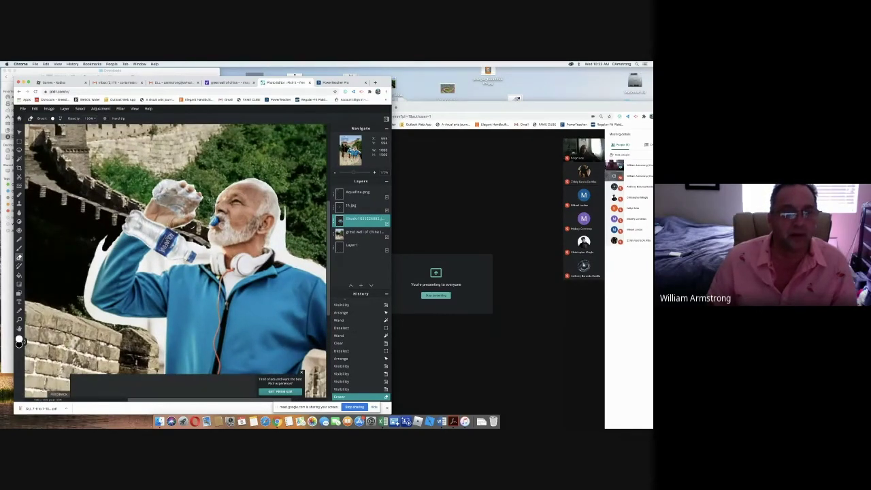
left_click(206, 204)
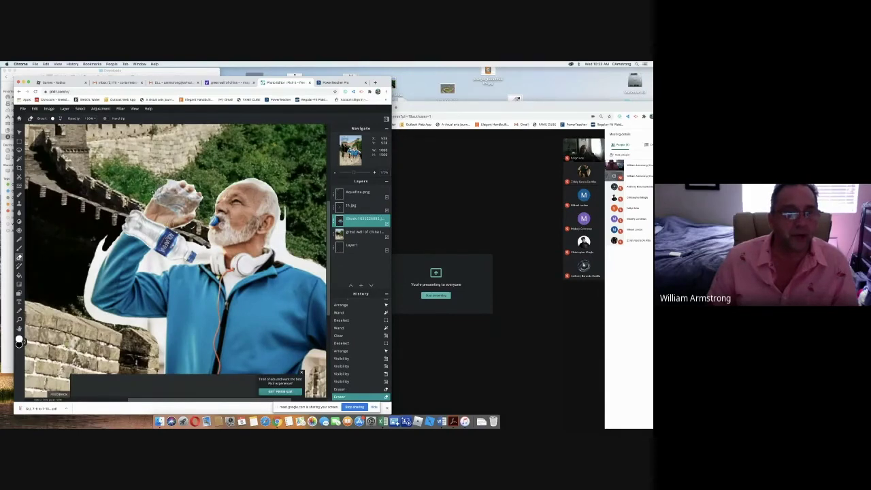
left_click(172, 180)
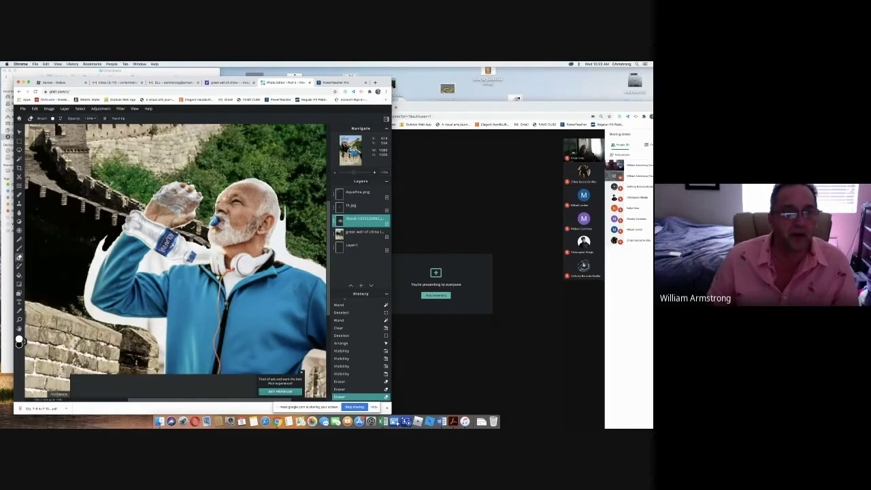
left_click(195, 184)
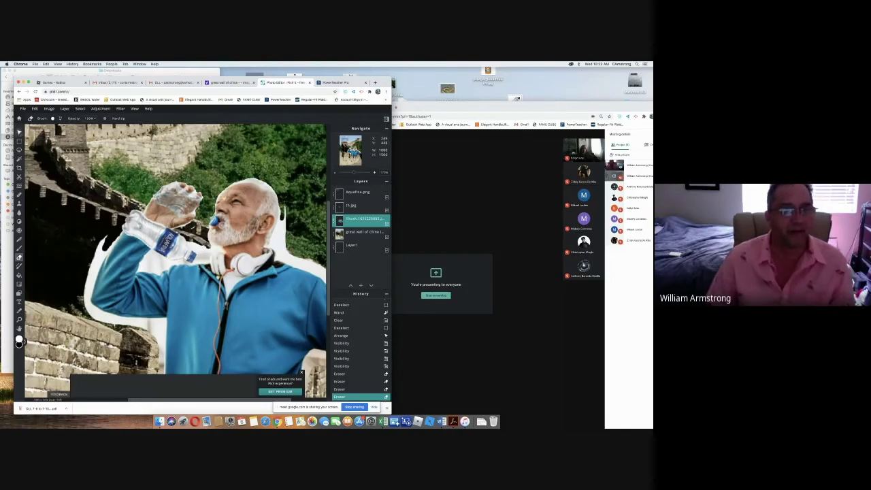
Move the th.jpg bottle back over the original bottle in the man's hand, with its cap at his lips
left_click(19, 132)
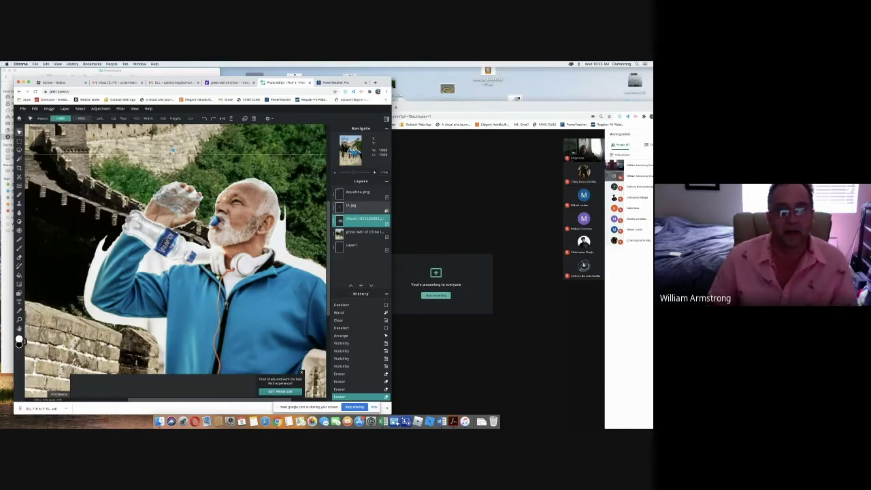
left_click(387, 210)
left_click(387, 211)
left_click(364, 207)
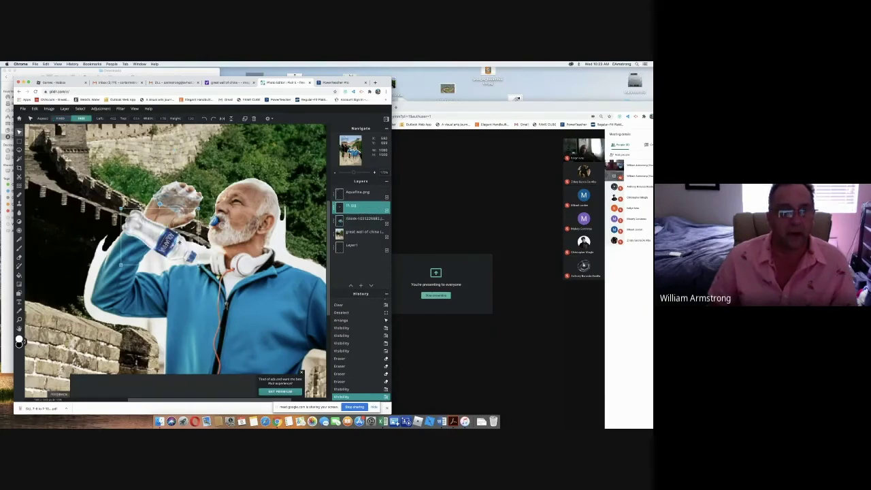
left_click_drag(178, 245, 200, 207)
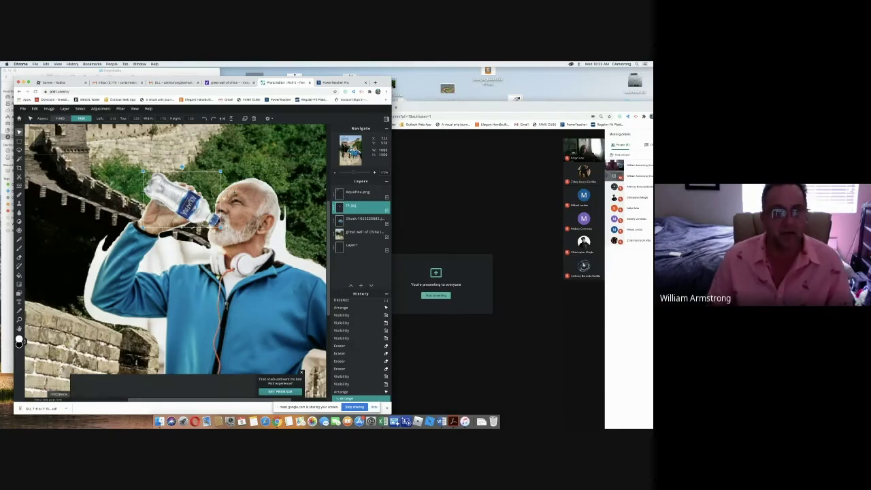
scroll(234, 194, "down", 5)
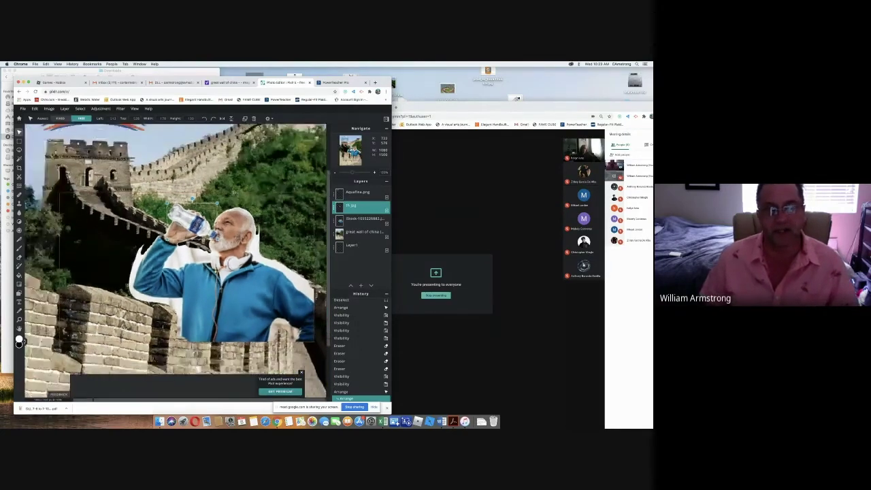
scroll(233, 193, "down", 3)
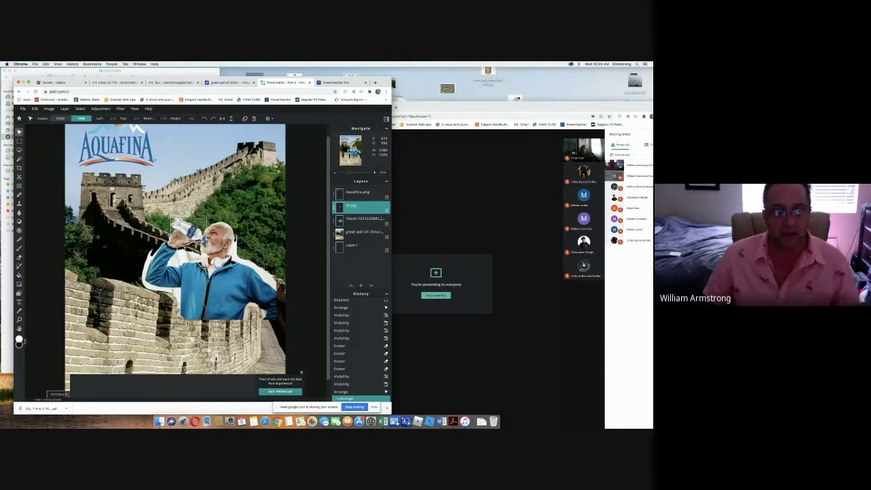
left_click(189, 224)
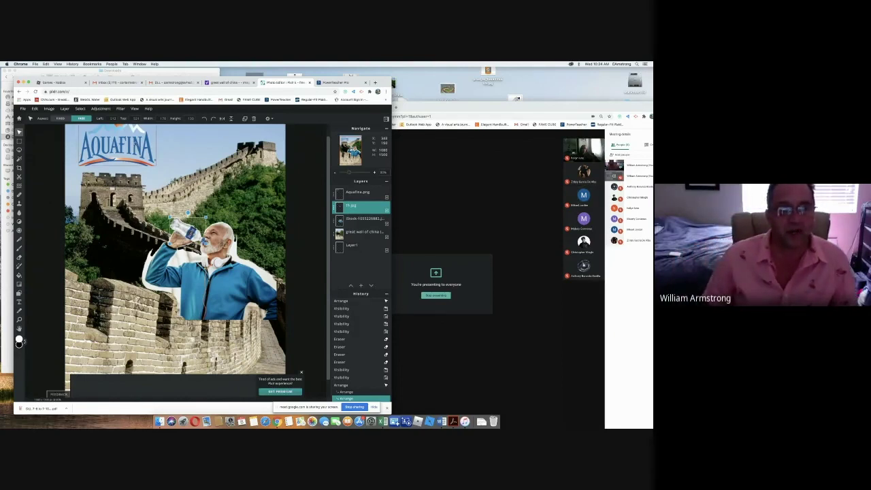
Shift the Aquafina logo slightly down in the sky and shrink it a little with its proportions kept
left_click_drag(117, 128, 147, 132)
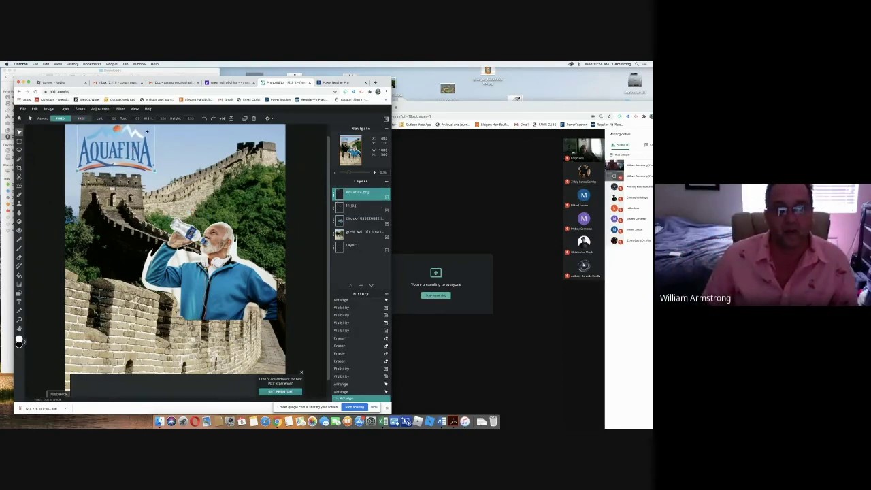
left_click_drag(155, 170, 146, 167)
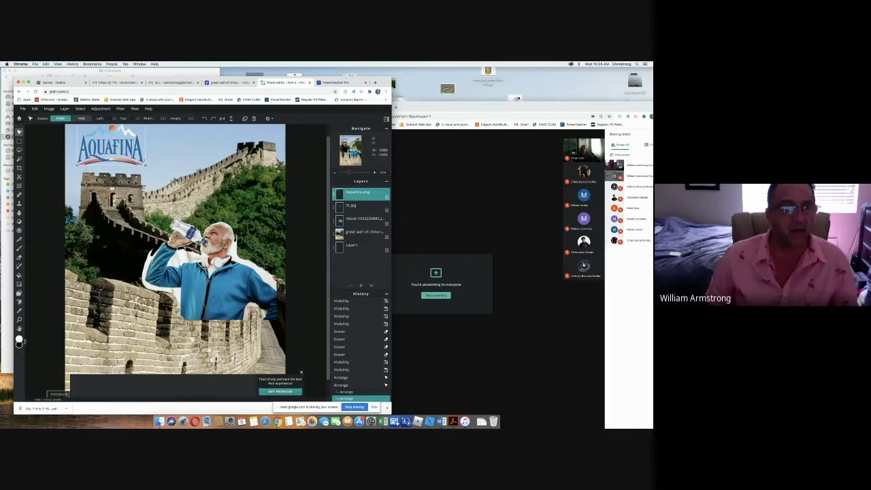
Start the Text tool to add text to the ad
left_click(19, 302)
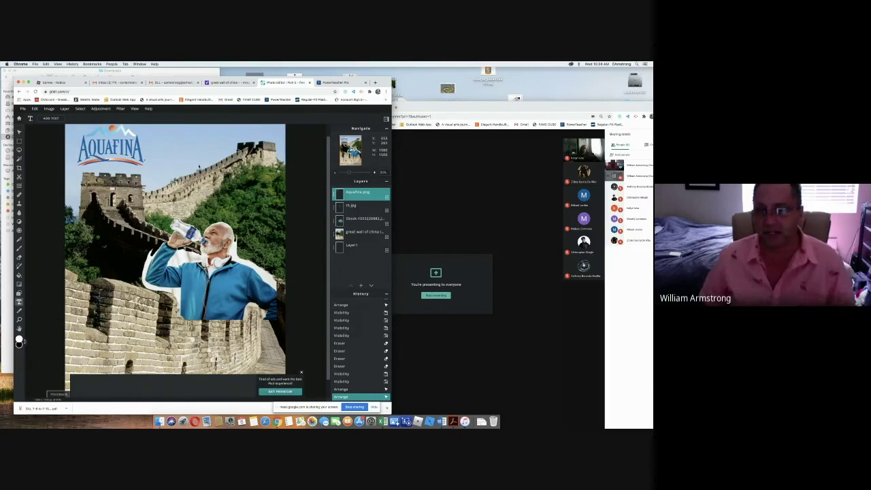